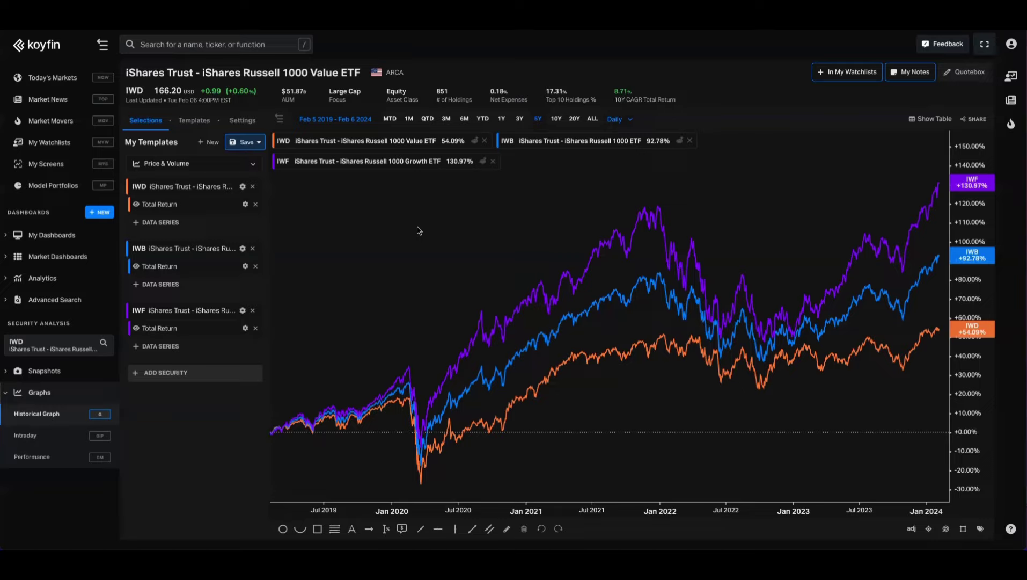
Remove the IWF, IWB and IWD series from the graph
left_click(255, 328)
left_click(256, 265)
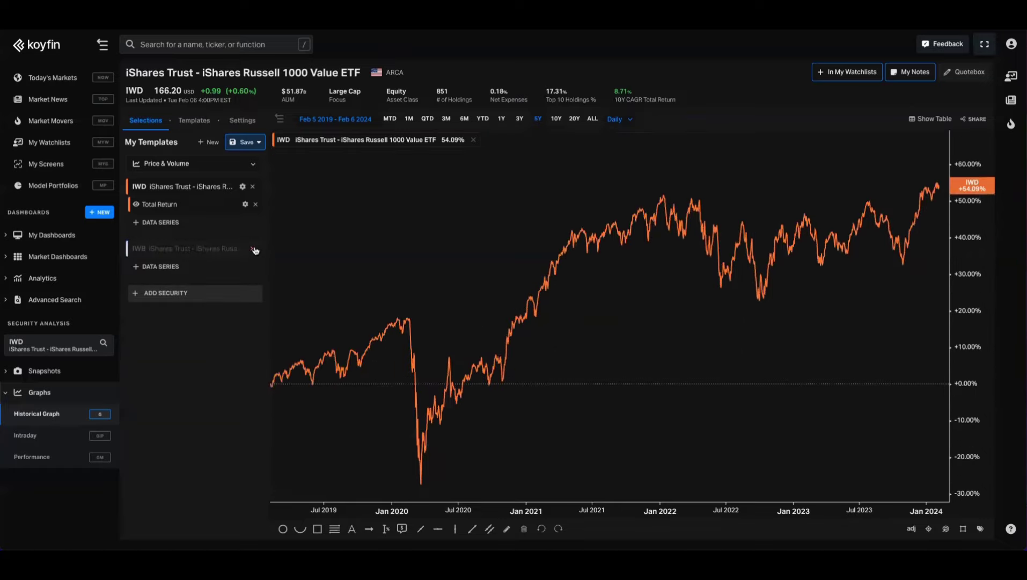
left_click(252, 187)
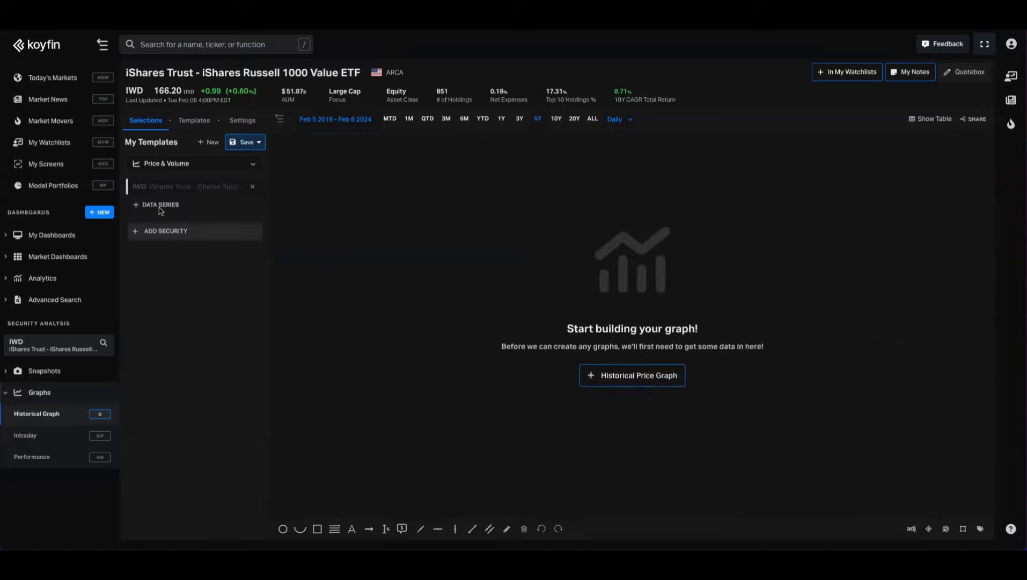
Add the IWD/IWB ratio with IWB ARCA as the denominator
left_click(253, 186)
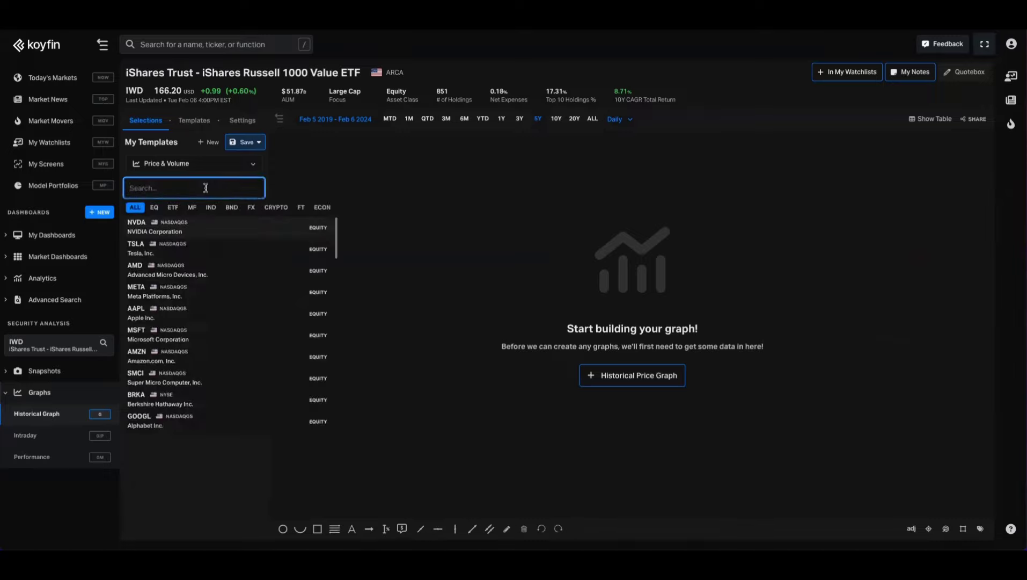
type("IWD")
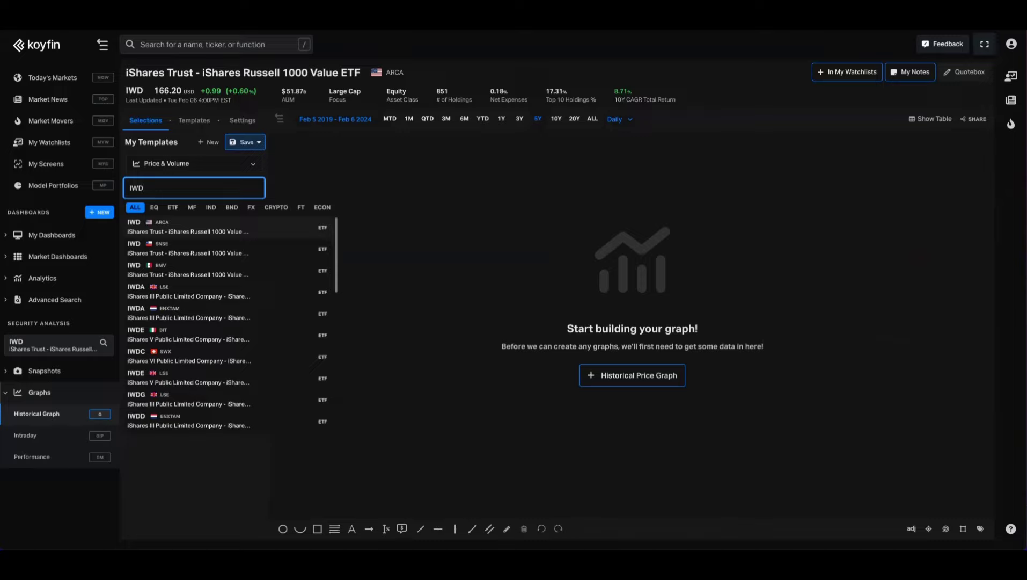
key("Return")
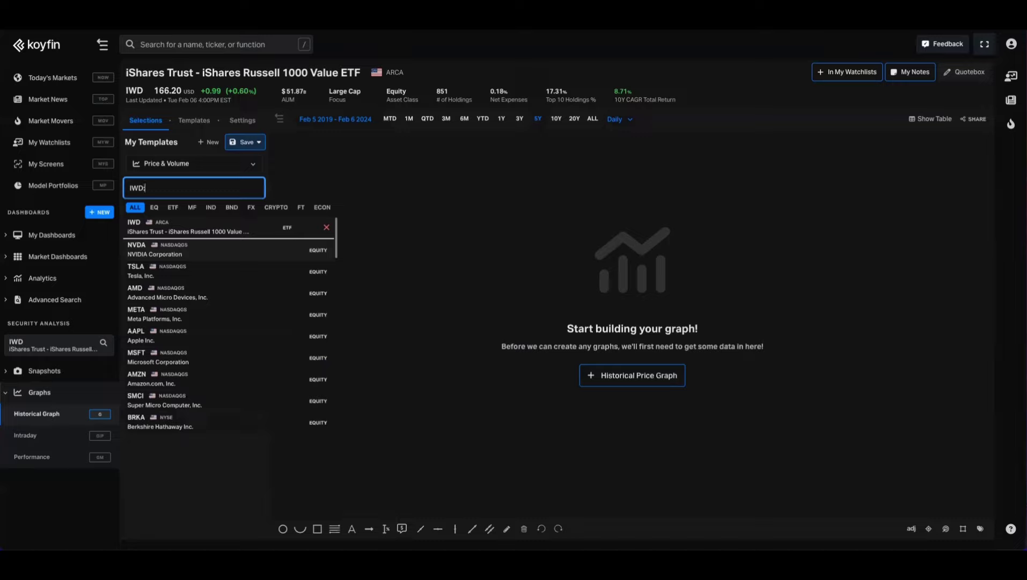
type("IWB")
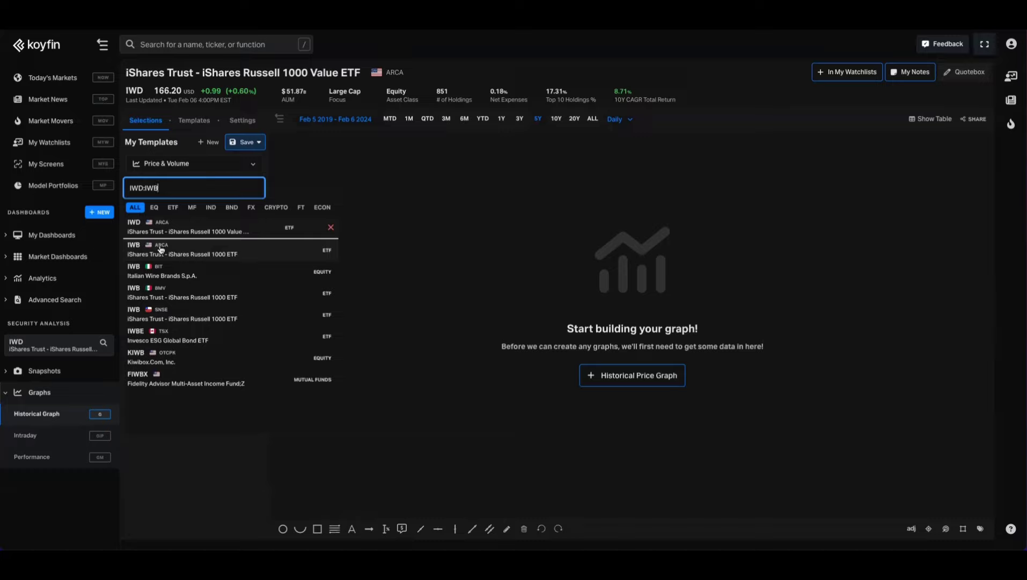
left_click(206, 255)
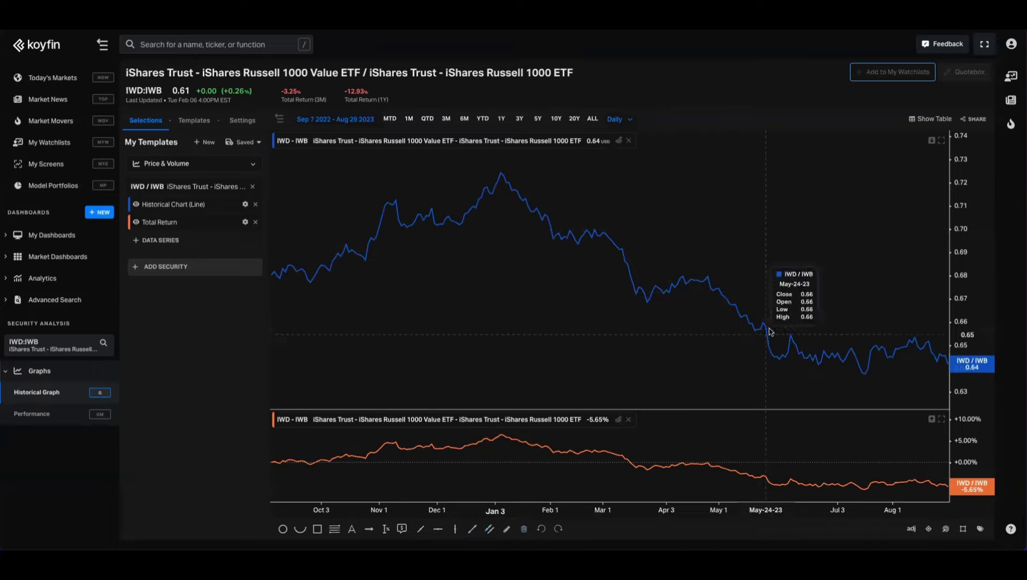
Drop the ratio's price line and show IWD/IWB total return from Jan 2022 to Feb 2024
left_click_drag(805, 236, 472, 253)
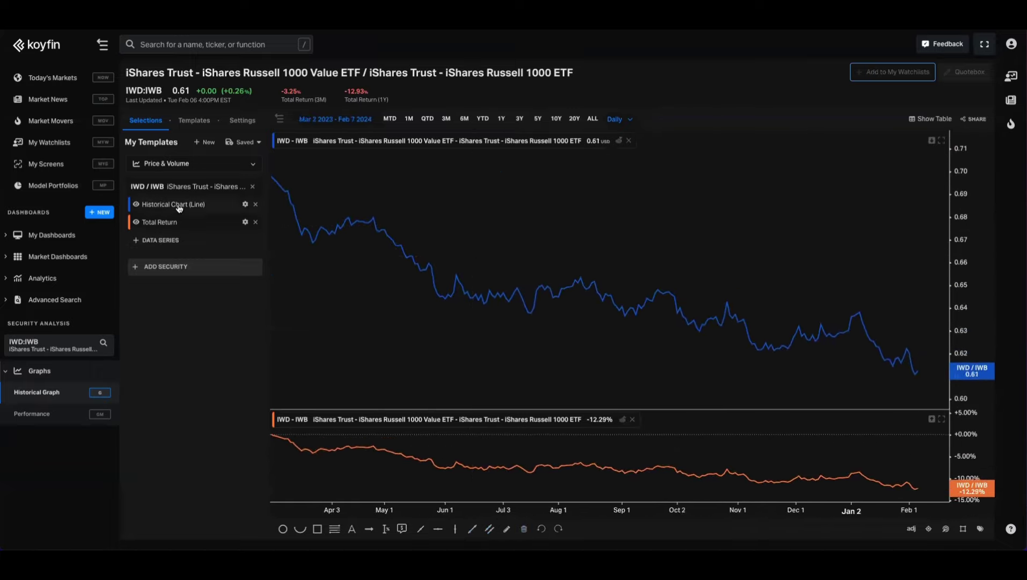
left_click(255, 204)
scroll(617, 265, "down", 5)
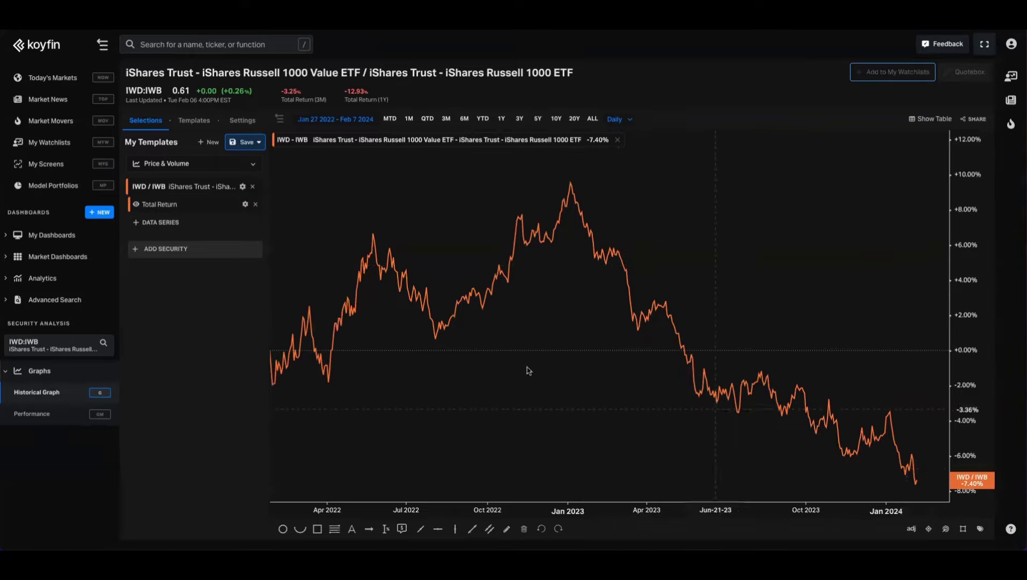
Add an IWF/IWB ratio (IWB ARCA), showing +6.37% total return beside IWD/IWB
left_click(188, 255)
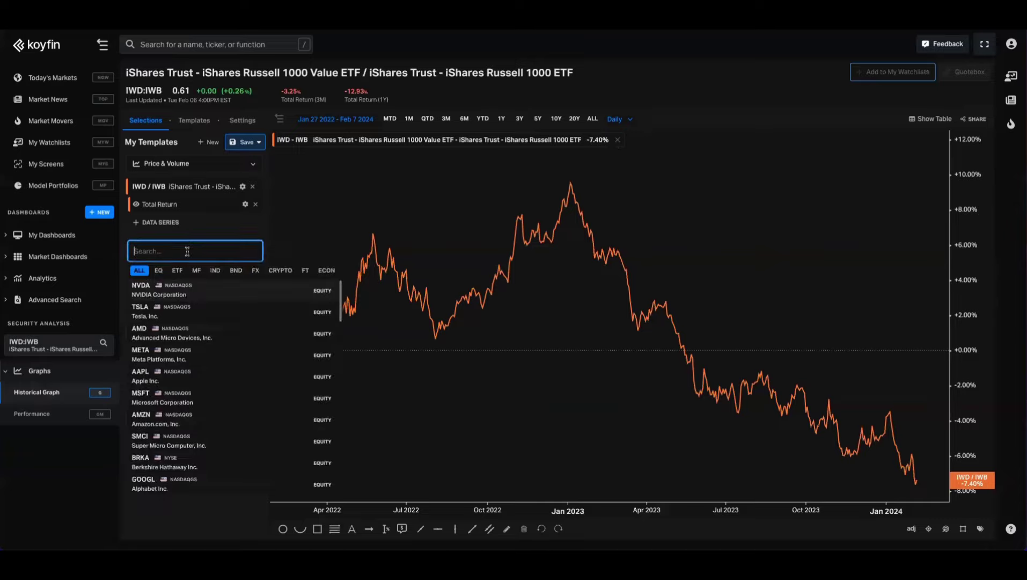
type("IWF")
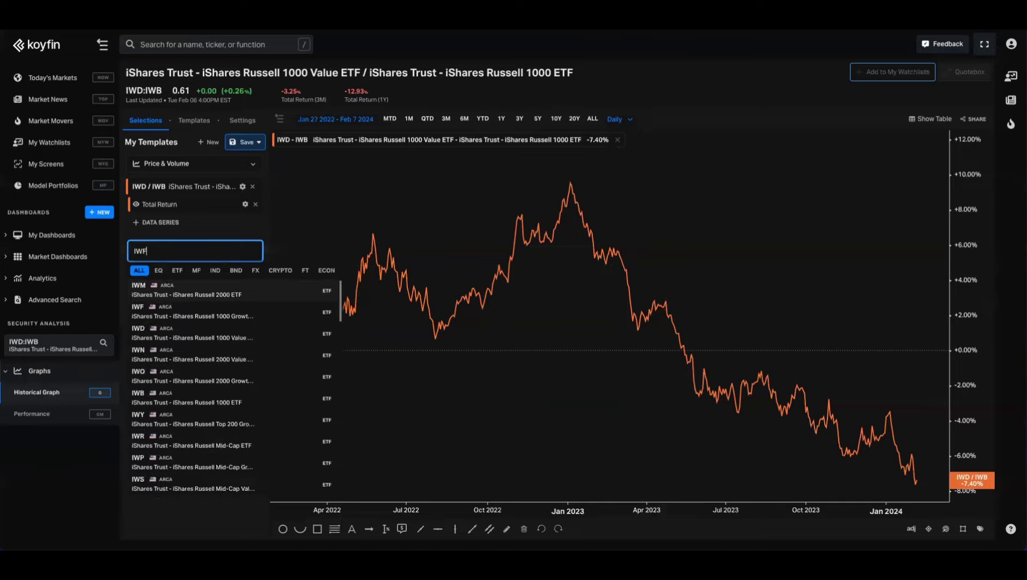
key("Return")
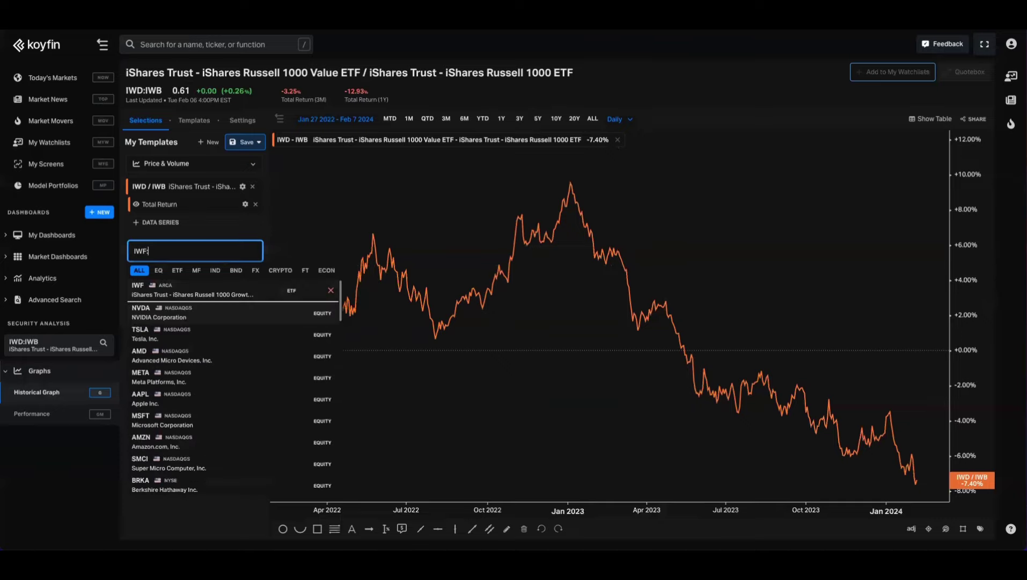
type("IWB")
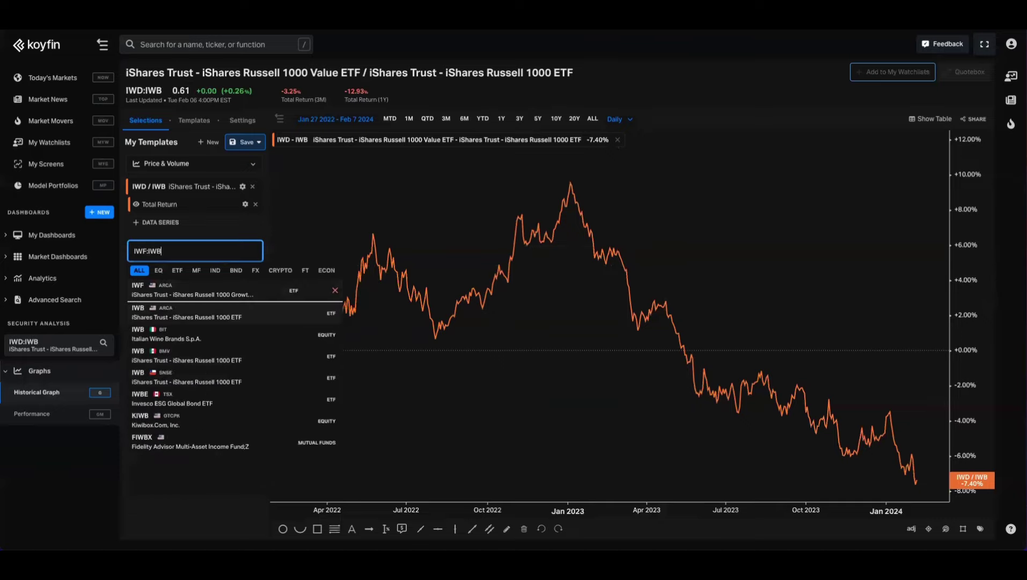
left_click(184, 316)
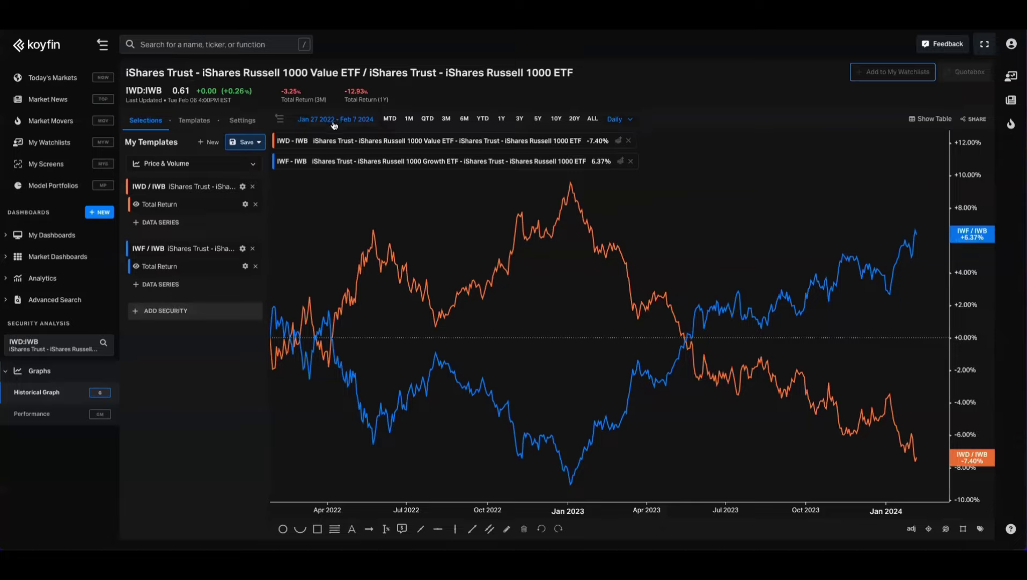
Change the graph's start date to December 31, 2021, ending February 7, 2024
left_click(334, 120)
left_click(330, 167)
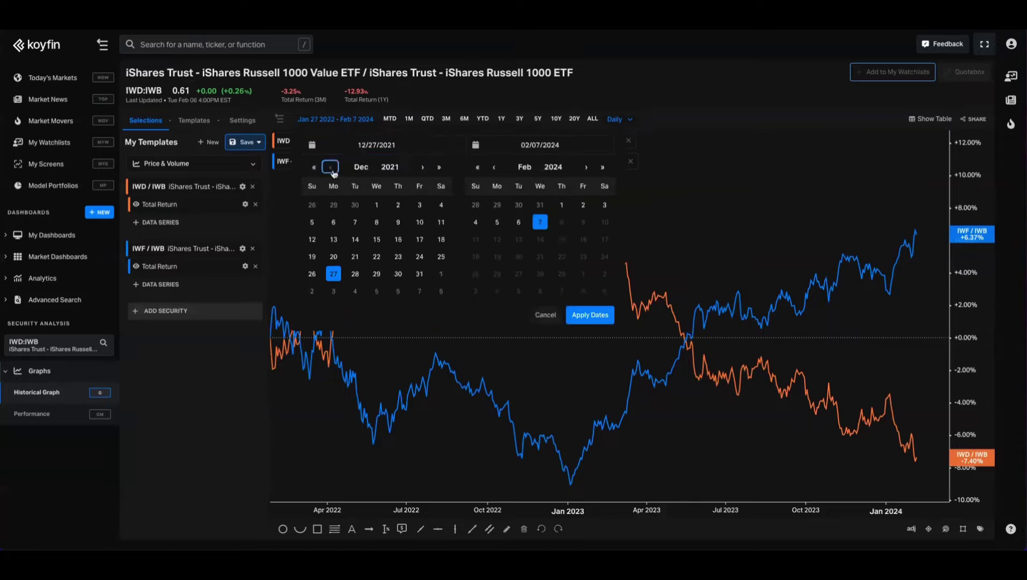
left_click(418, 274)
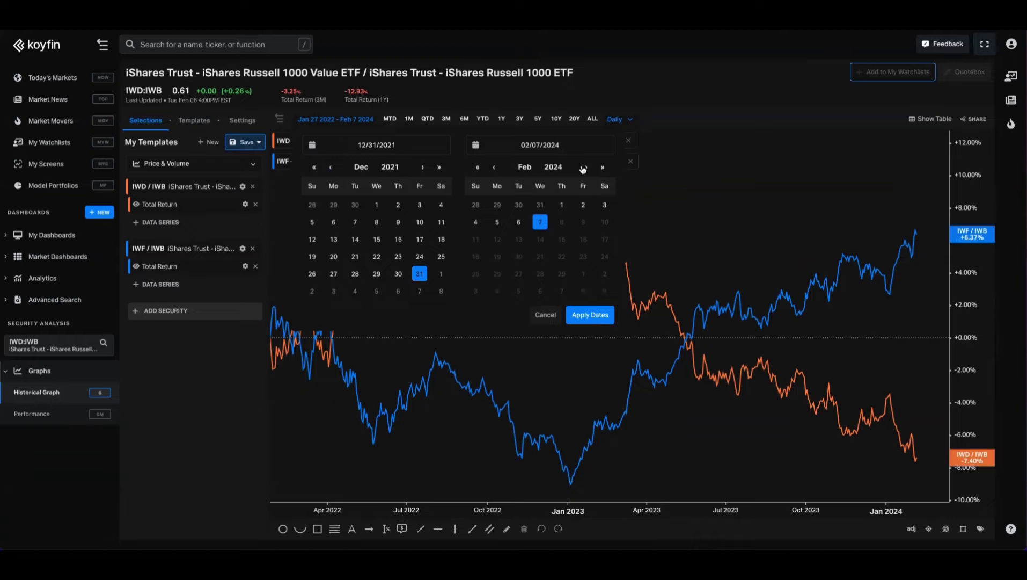
left_click(589, 315)
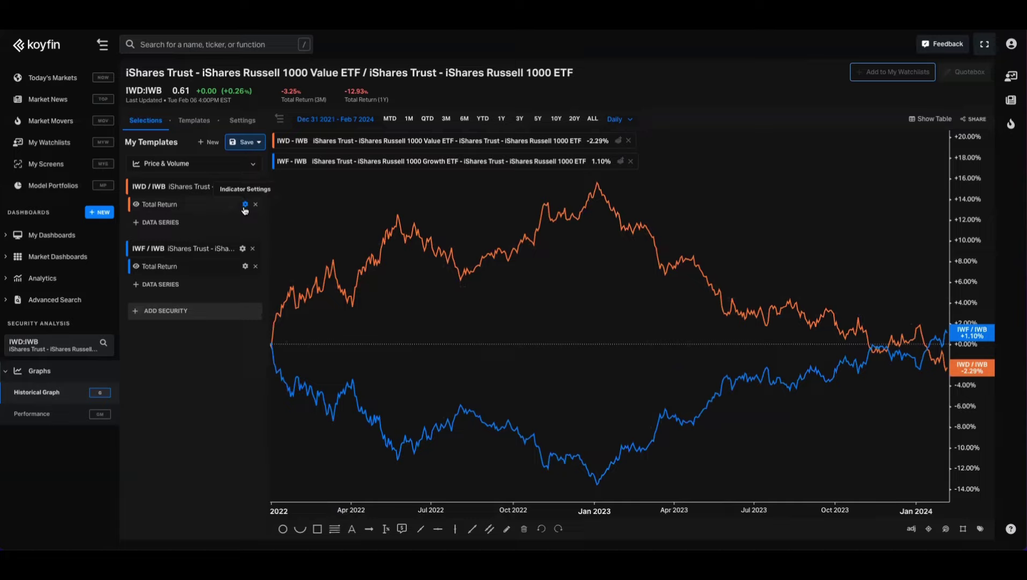
Add a big orange 'Russell 1000 Value' text label beside the orange line
left_click(352, 529)
left_click_drag(705, 182, 874, 214)
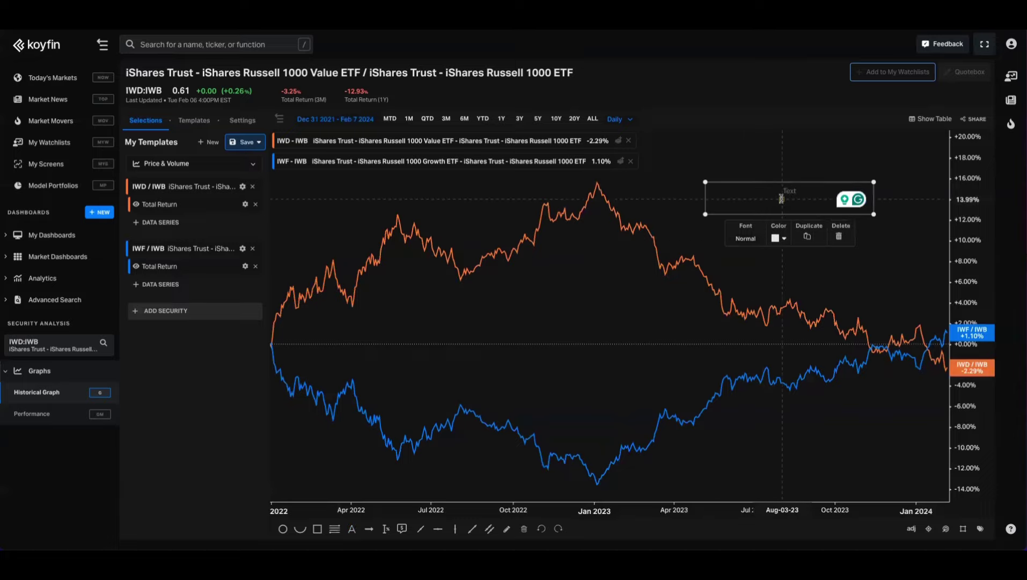
type("Russell 1000 Value")
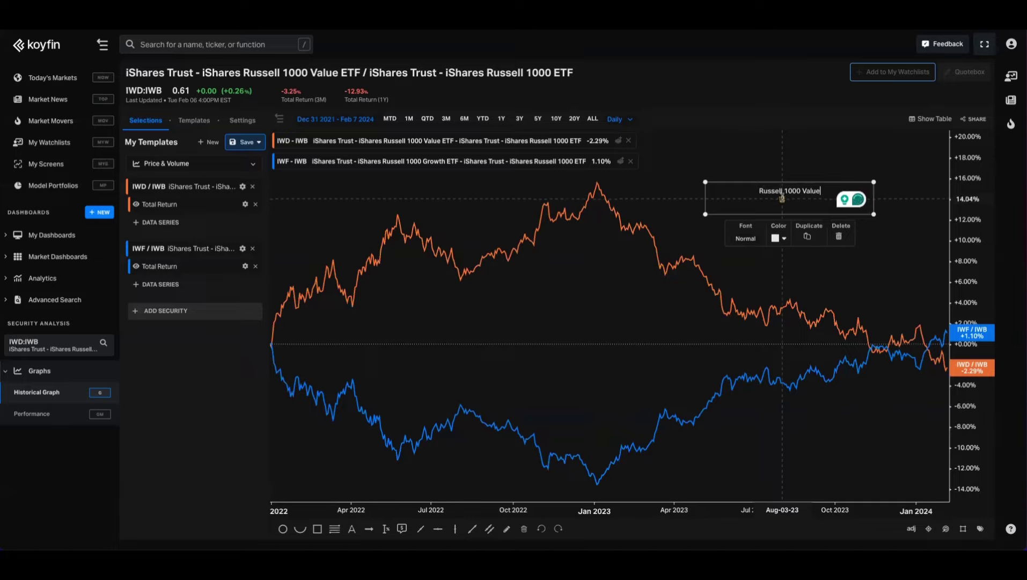
left_click(785, 240)
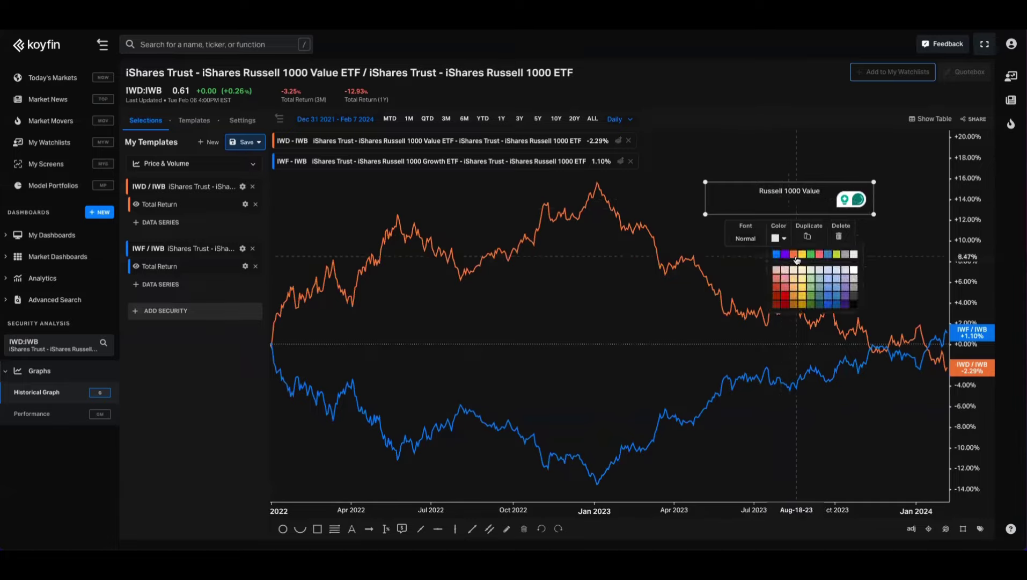
left_click(778, 284)
left_click(752, 240)
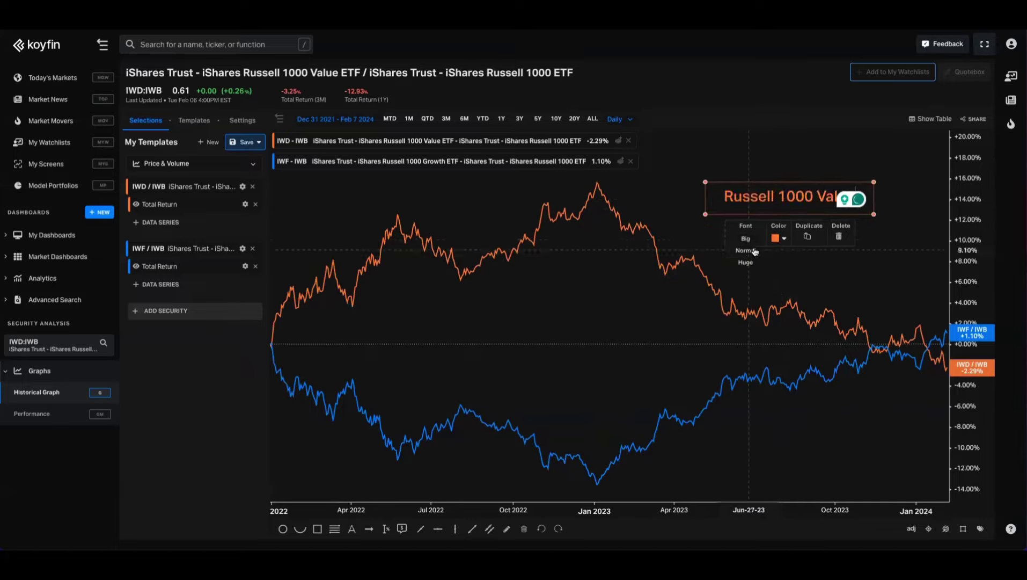
left_click(874, 208)
left_click(794, 194)
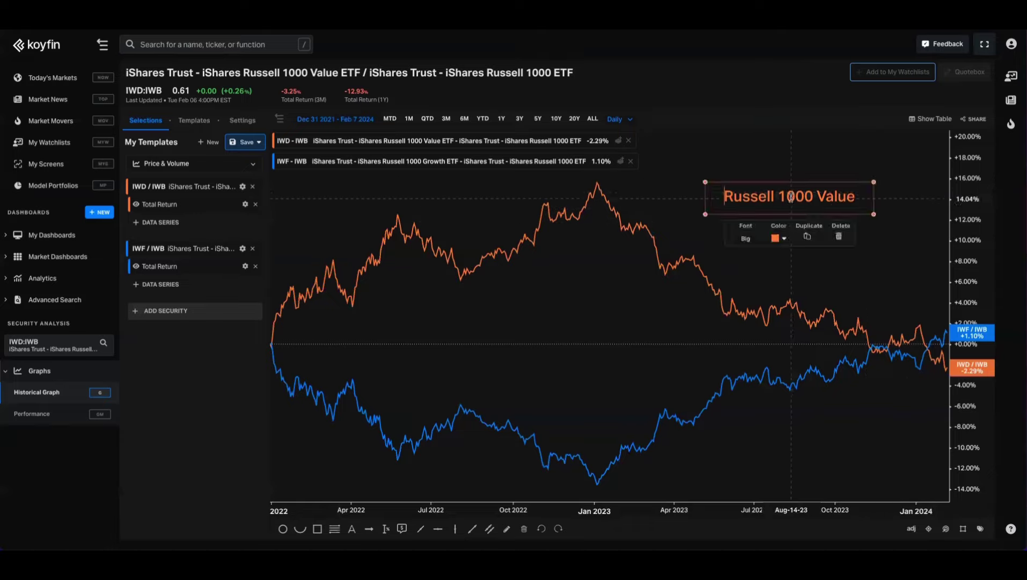
left_click_drag(795, 183, 781, 208)
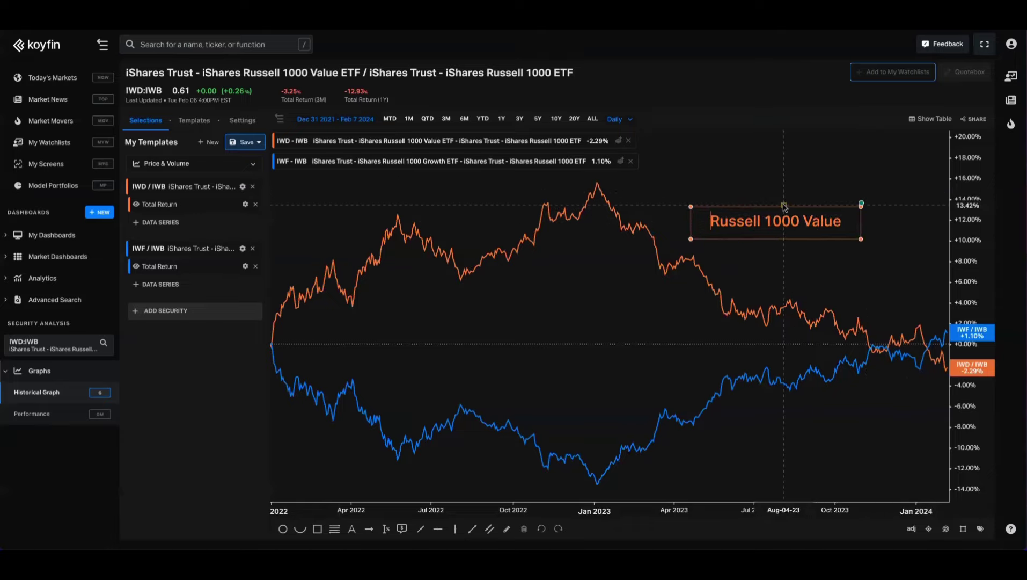
Duplicate the label as a blue 'Russell 1000 Growth' beside the blue line
left_click(794, 262)
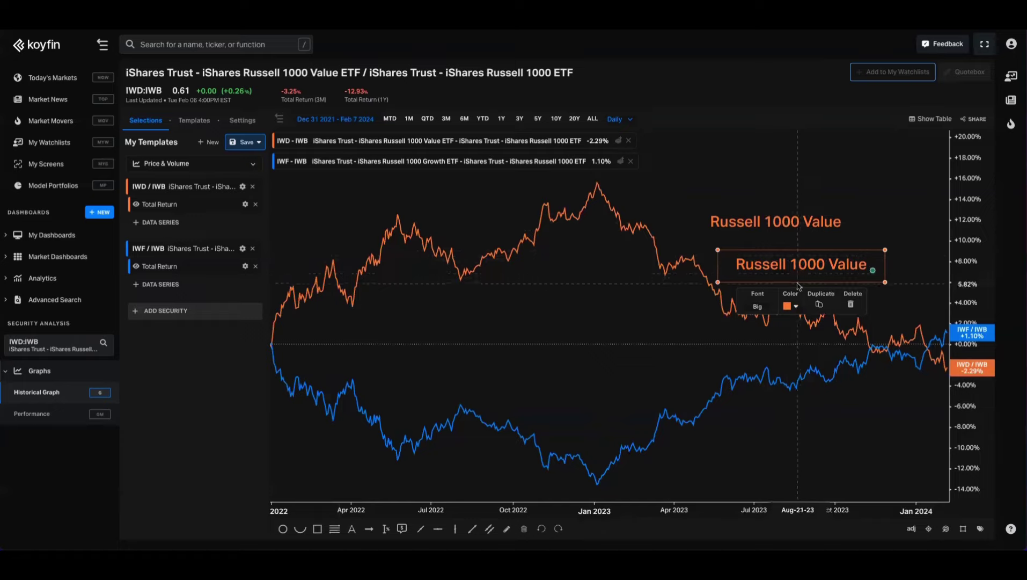
left_click_drag(800, 283, 787, 460)
double_click(841, 443)
type("Growth")
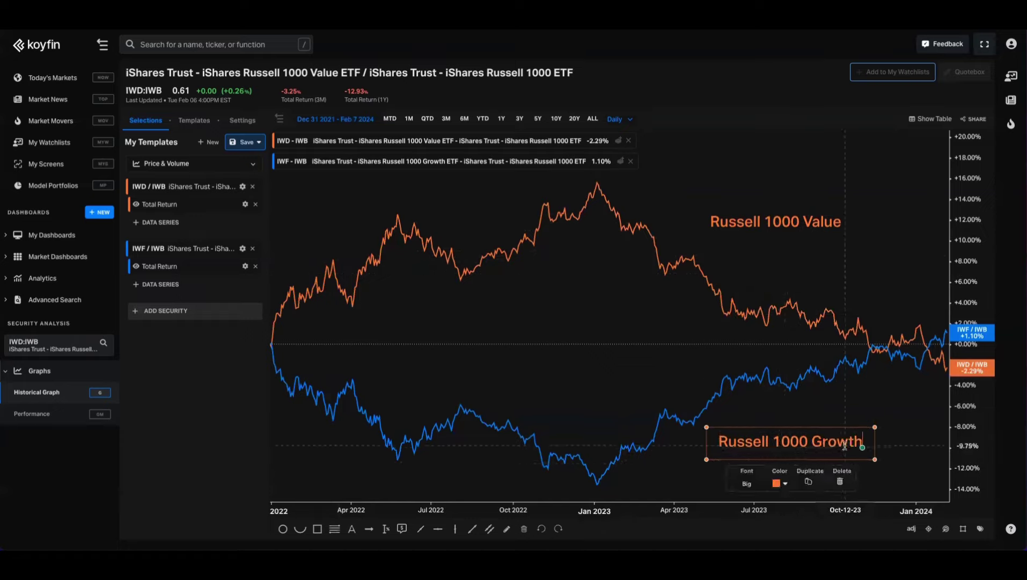
left_click(784, 483)
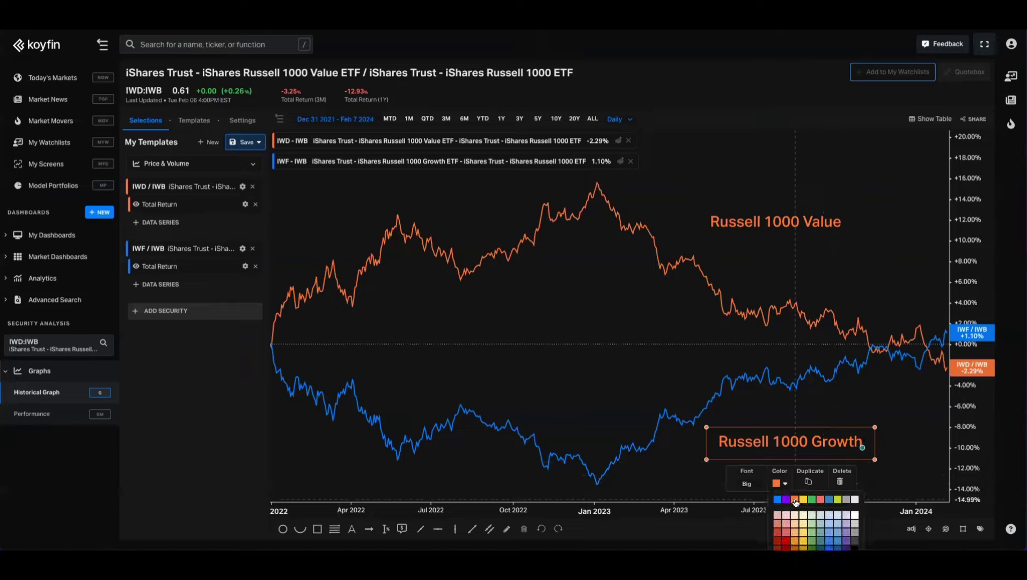
left_click(777, 500)
left_click(867, 280)
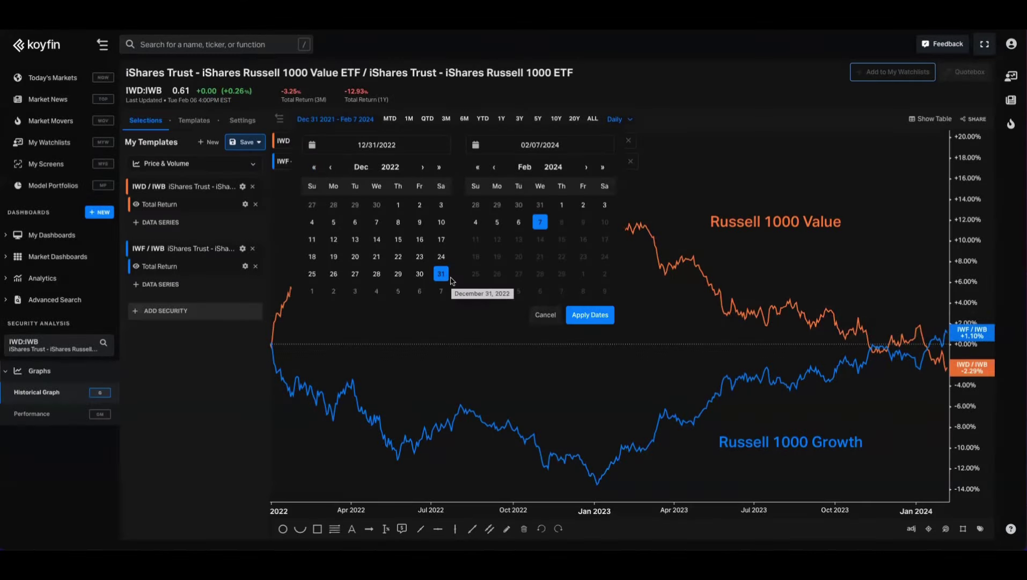
Apply the 12/31/2022 start date so the graph runs to February 7, 2024
left_click(588, 315)
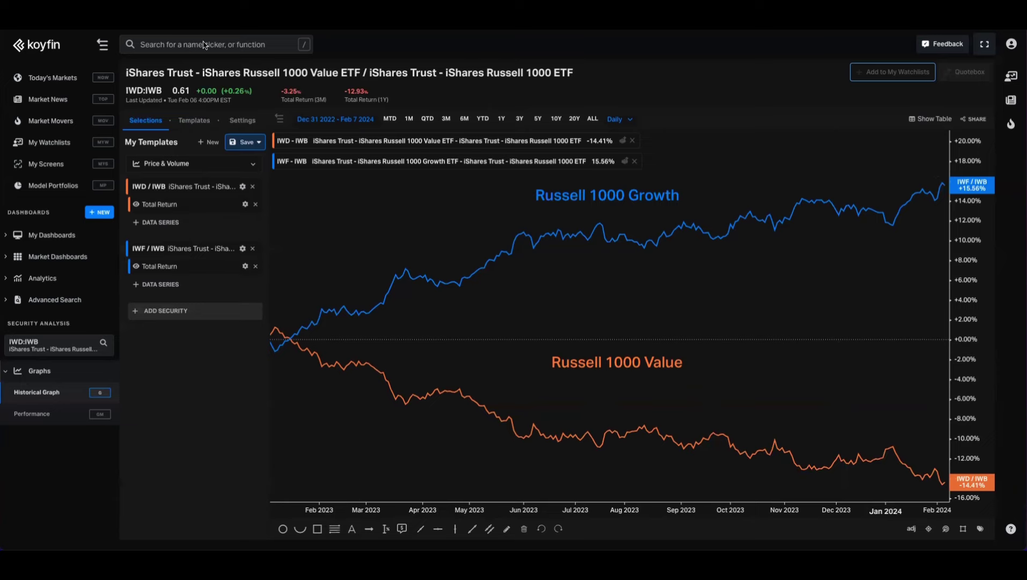
Search SPY:QQQ and load the SPY/QQQ relative ratio chart
left_click(184, 47)
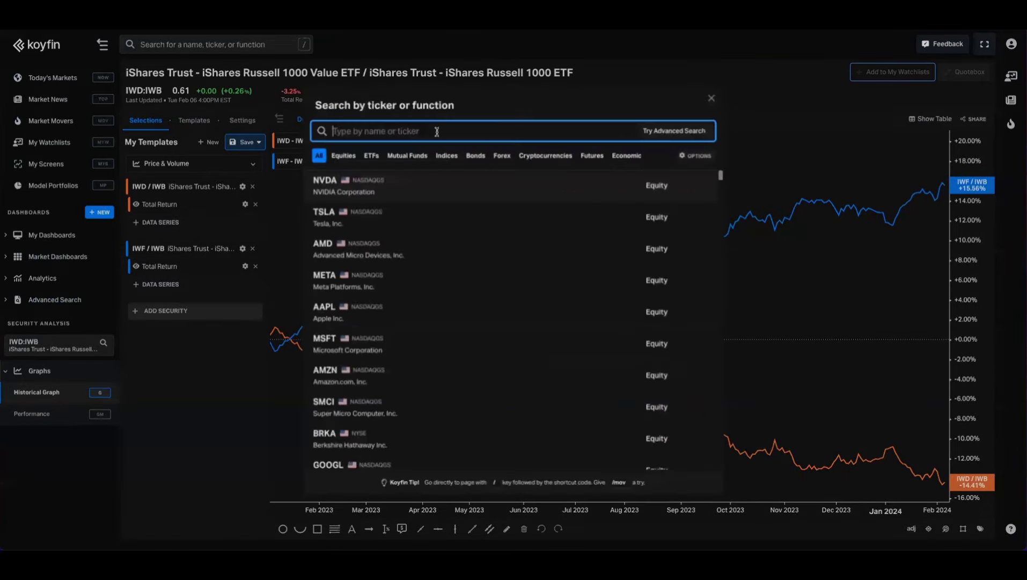
type("SPY")
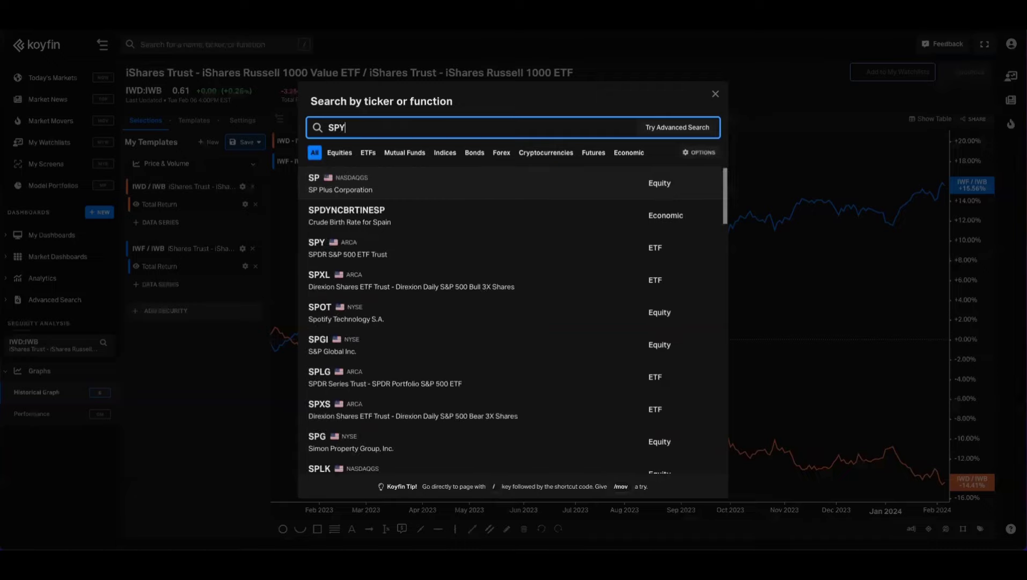
type(":")
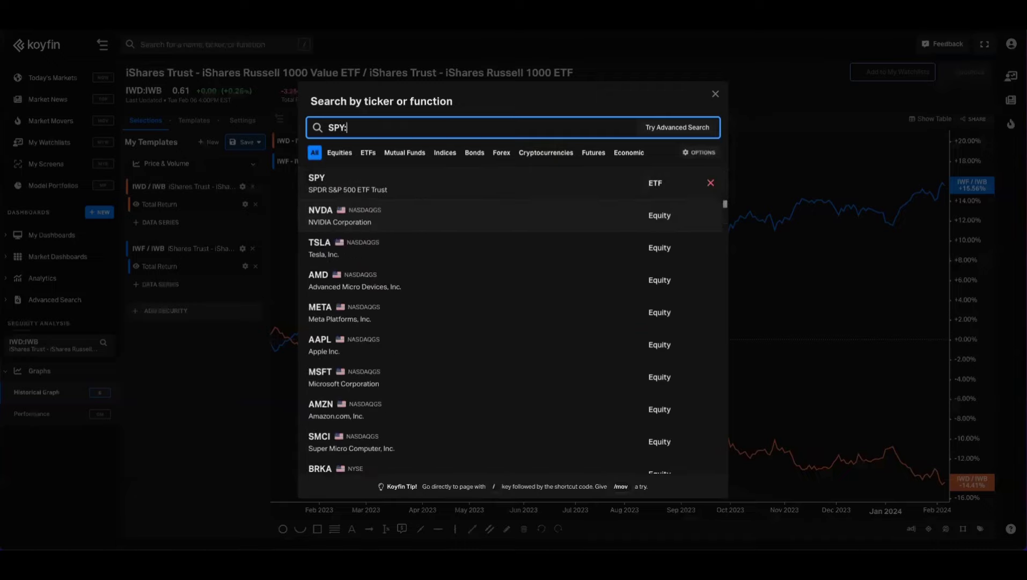
type("QQQ")
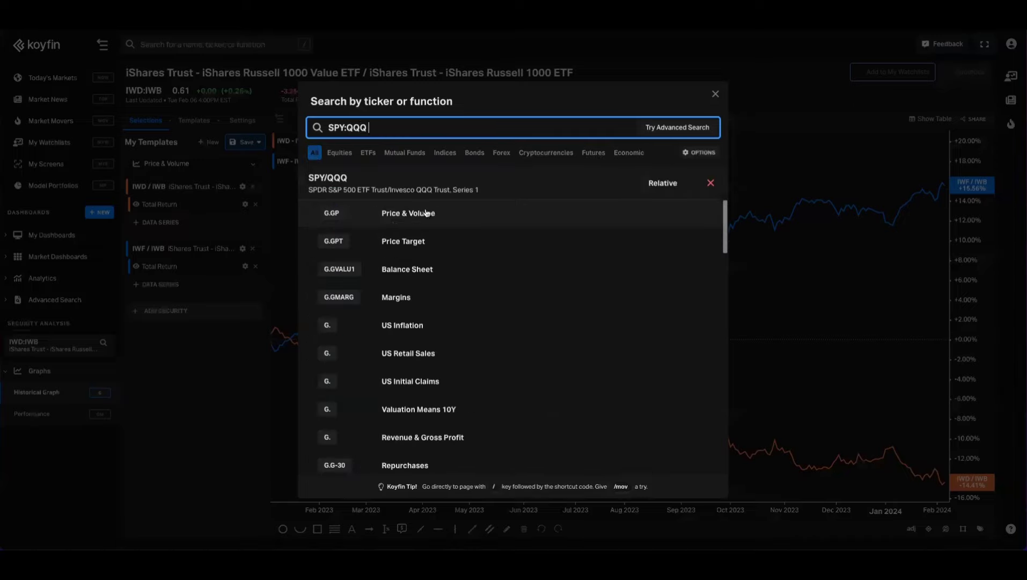
left_click(417, 215)
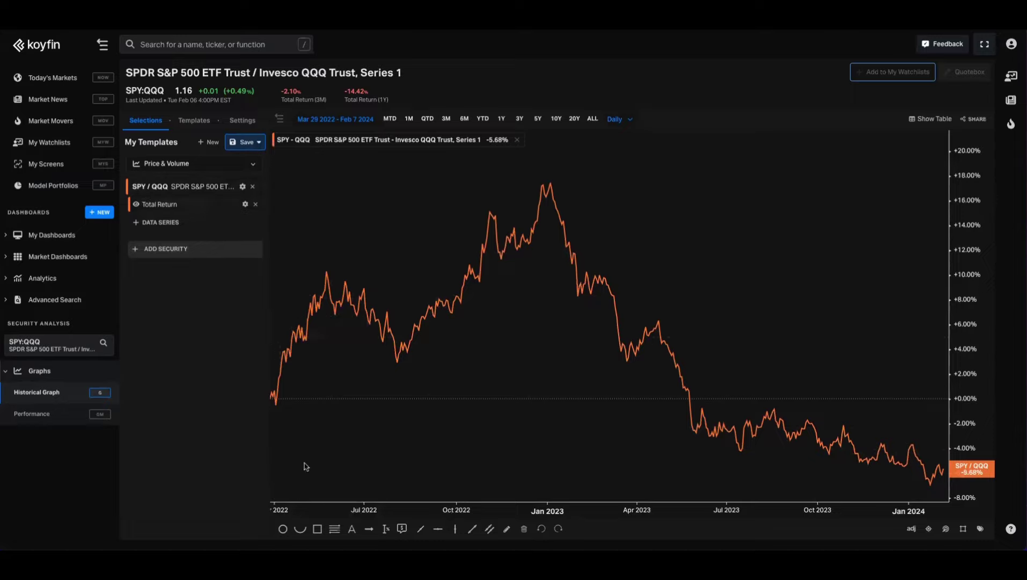
left_click(351, 528)
mouse_move(637, 193)
left_mouse_down()
mouse_move(729, 230)
mouse_move(825, 235)
left_mouse_up()
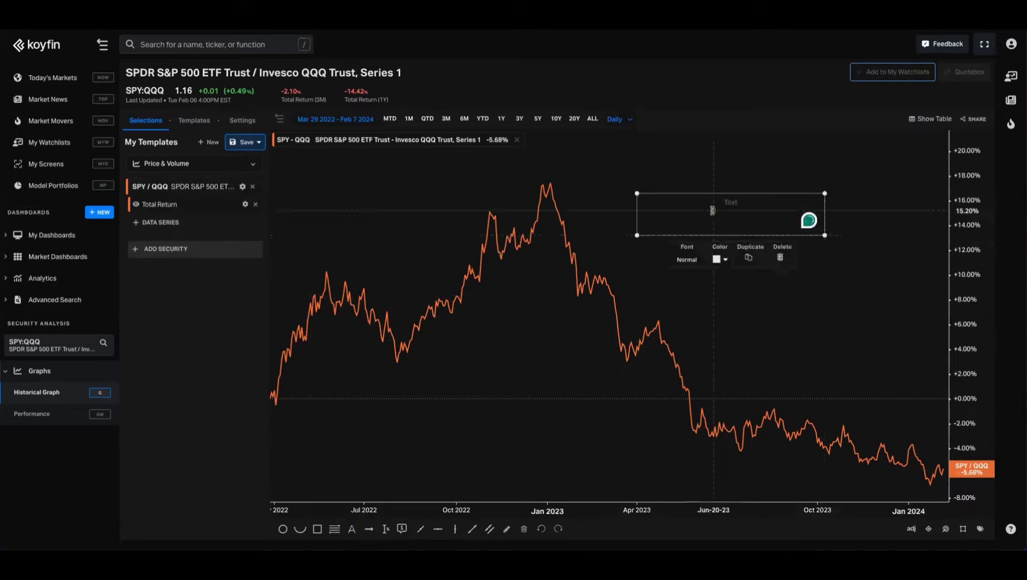
type("QQQ Outperforms")
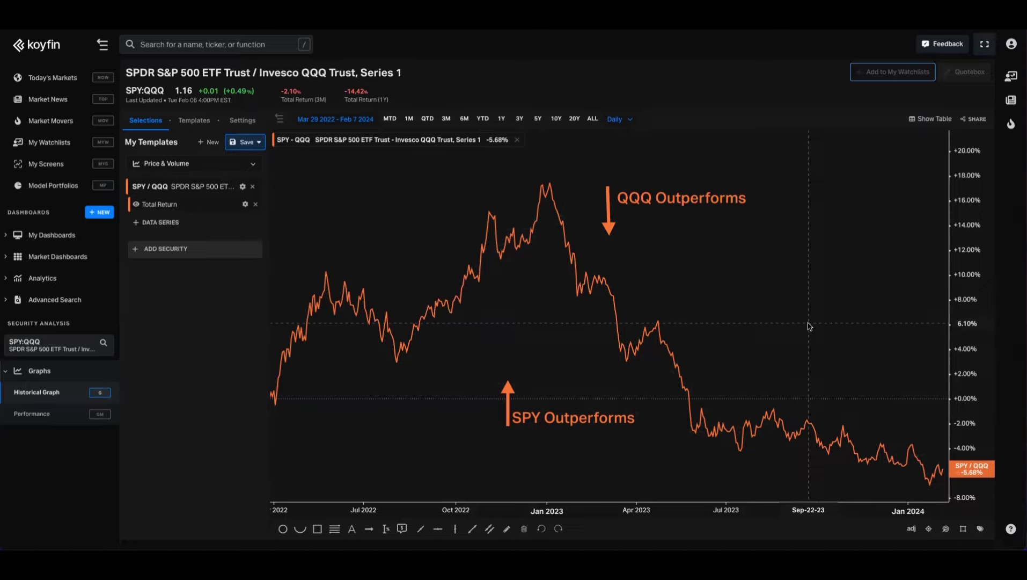
left_click(524, 529)
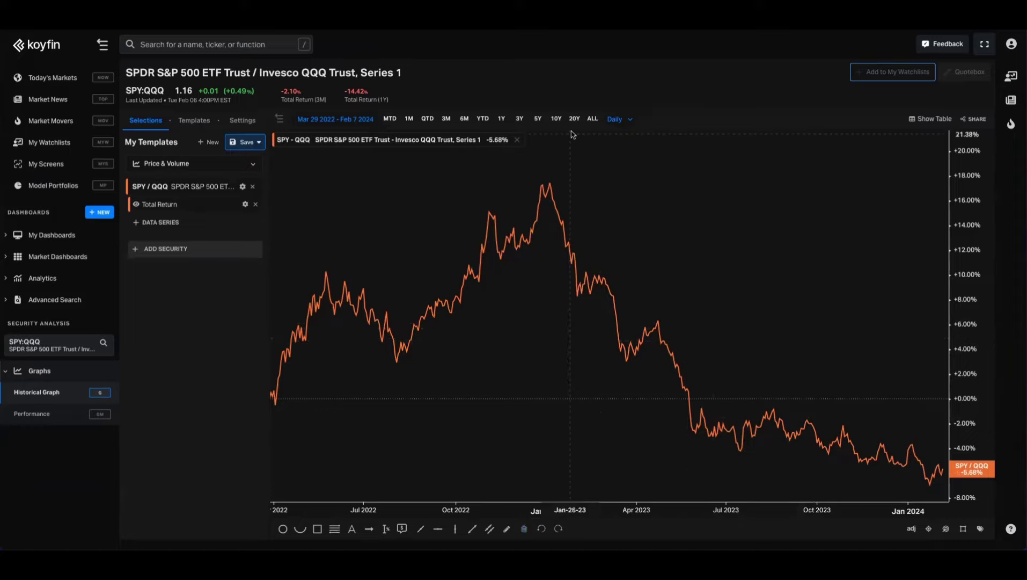
Set the SPY/QQQ chart to a 10-year range and browse the available data series
left_click(557, 119)
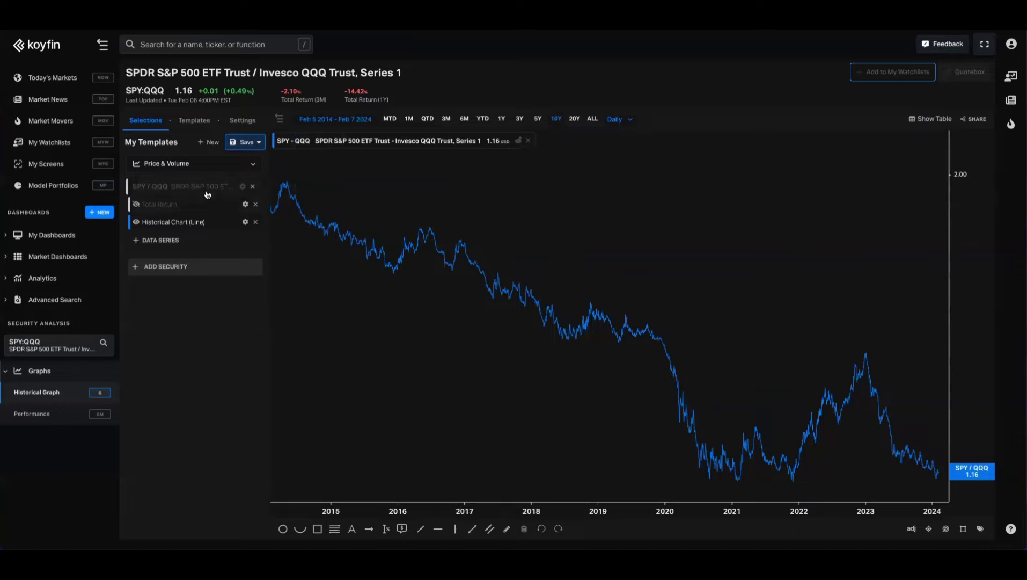
left_click(188, 240)
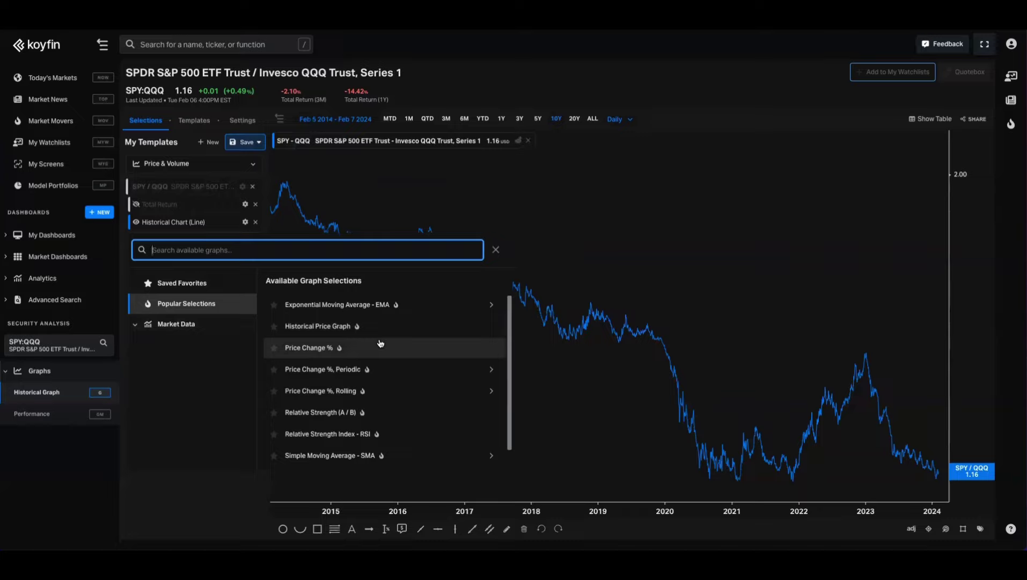
scroll(381, 343, "down", 1)
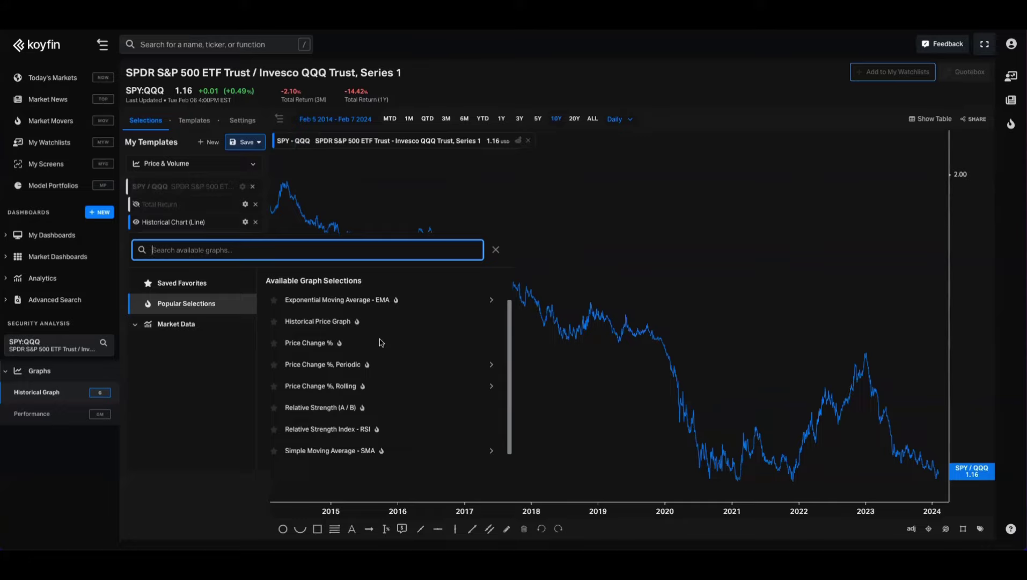
left_click(208, 187)
Chart the SBUX:CMG ratio and pan it to Oct 2022 through Feb 2024
type("SBUX")
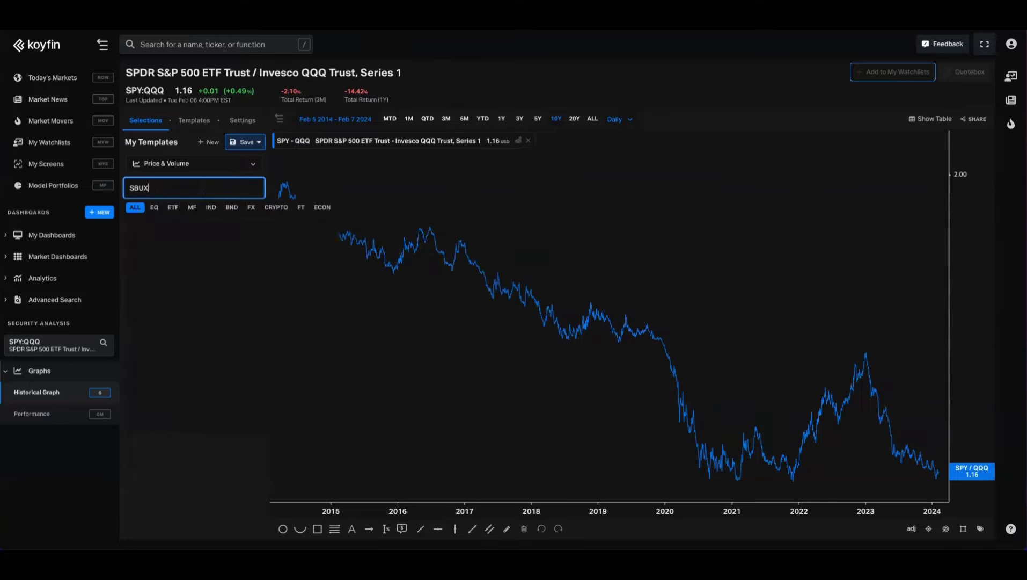
type(":CMG")
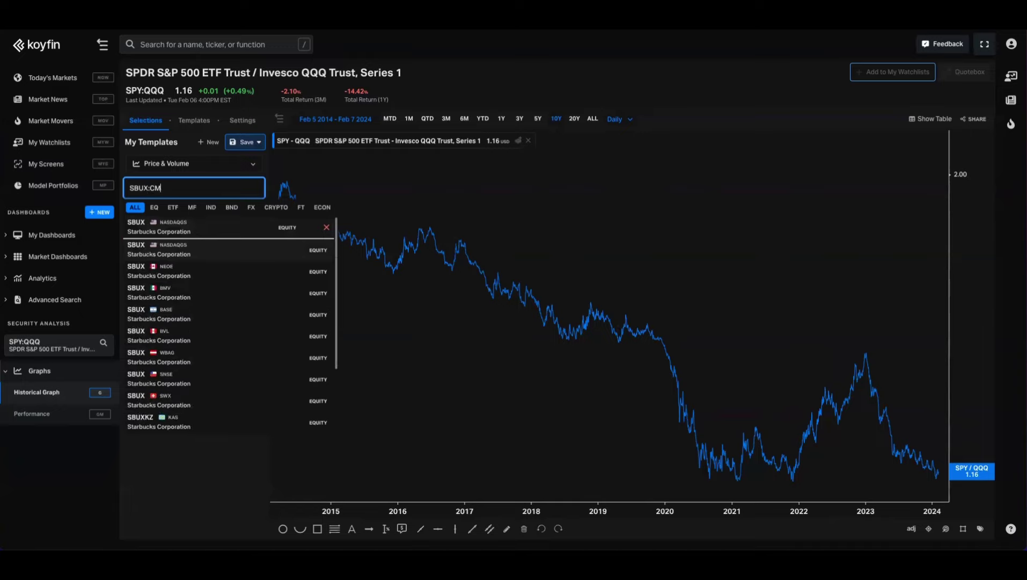
left_click(183, 256)
left_click_drag(587, 323, 520, 245)
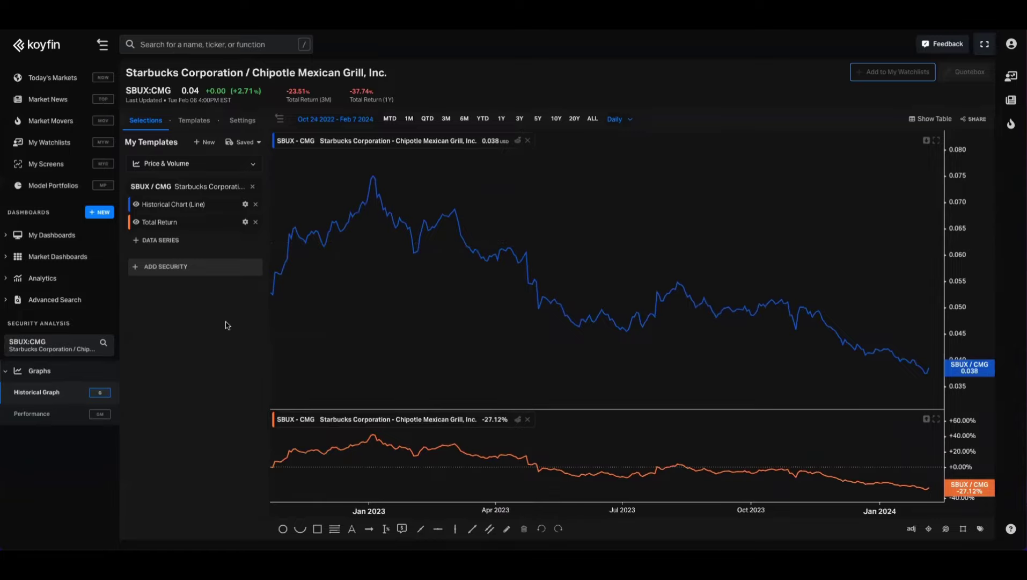
left_click(203, 187)
Open Lululemon (LULU) and remove its price and total return series
type("lulu")
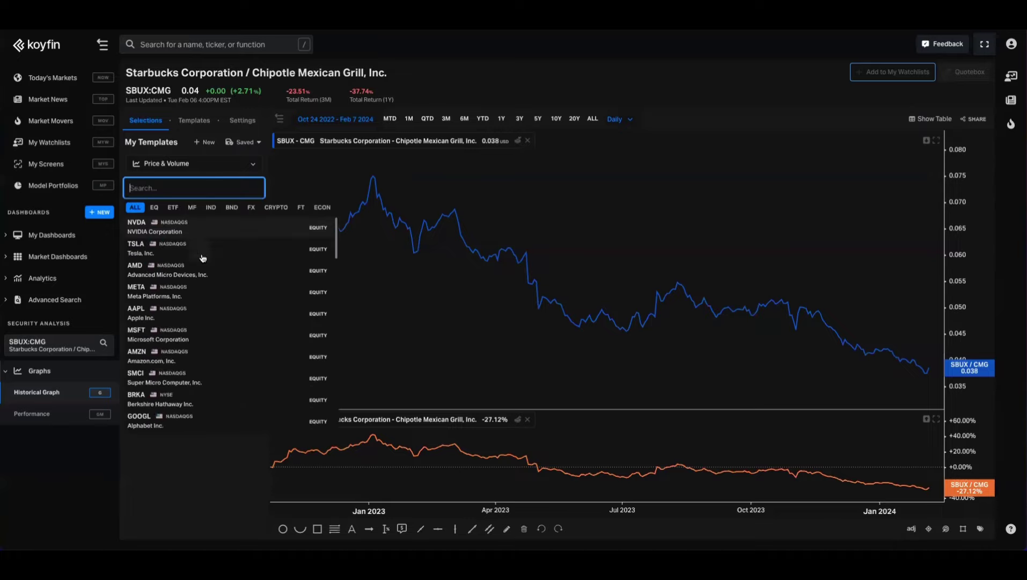
left_click(247, 324)
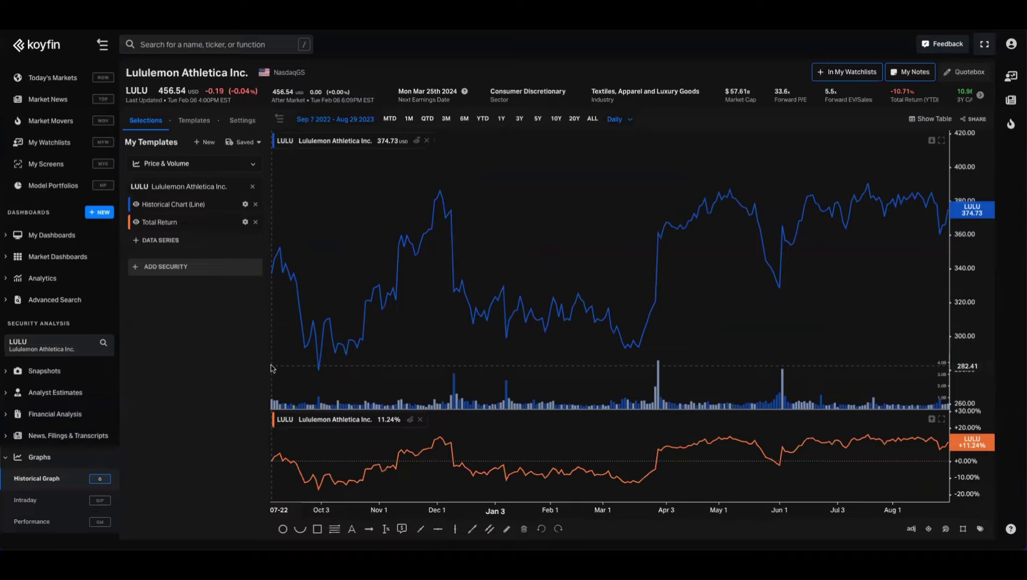
left_click(256, 204)
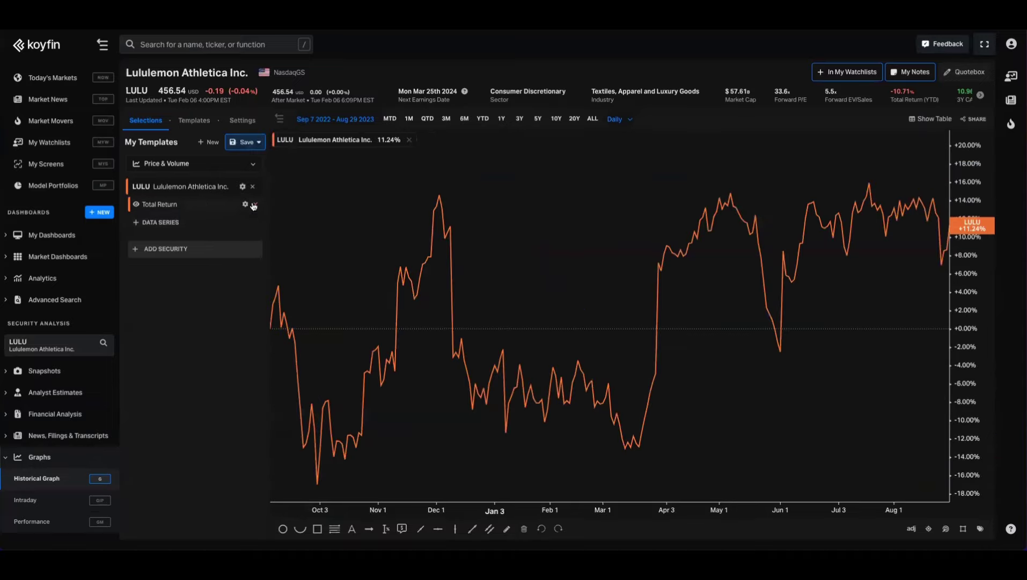
left_click(255, 204)
Add a Relative Strength (A / B) graph comparing LULU against SPY
left_click(210, 211)
type("relative")
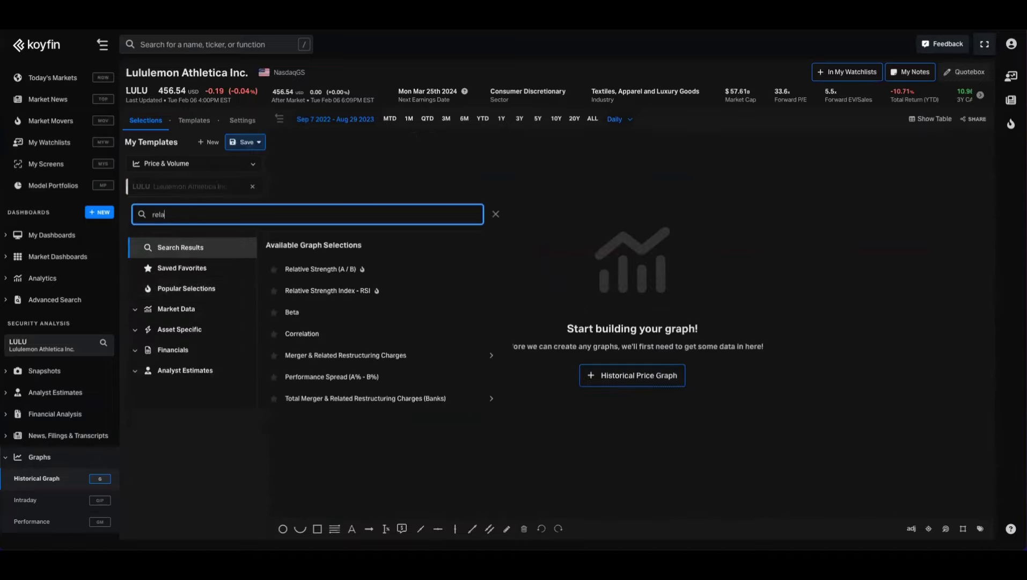
left_click(329, 275)
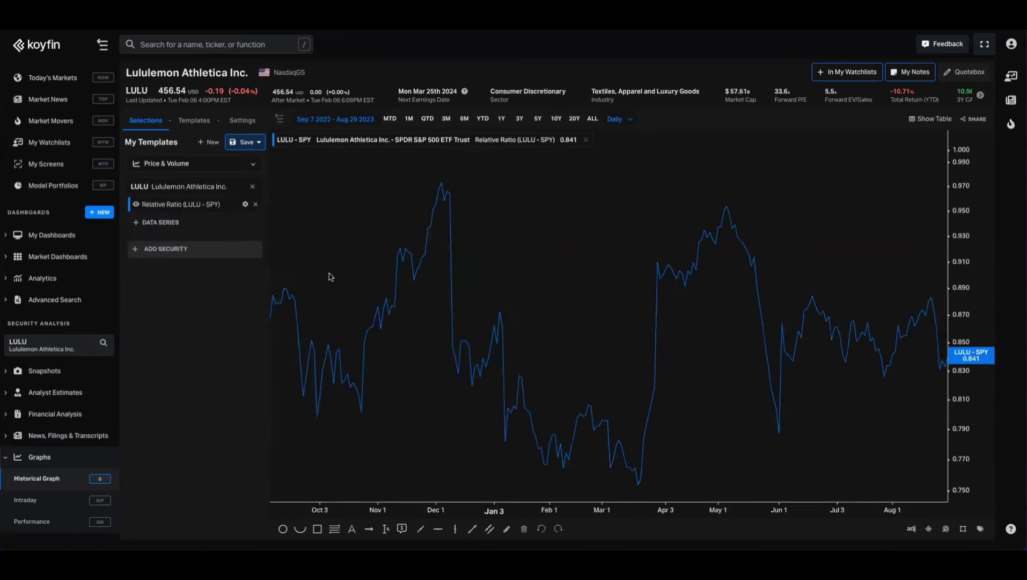
Change the Relative Ratio's compare ticker from SPY to PTON, charting LULU - PTON
left_click(245, 204)
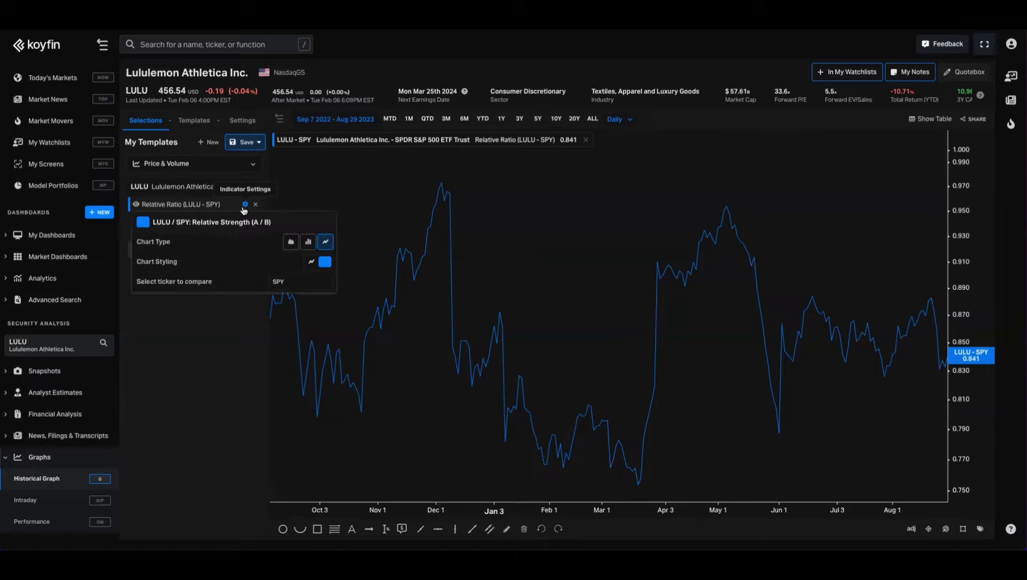
left_click(289, 281)
type("PTON")
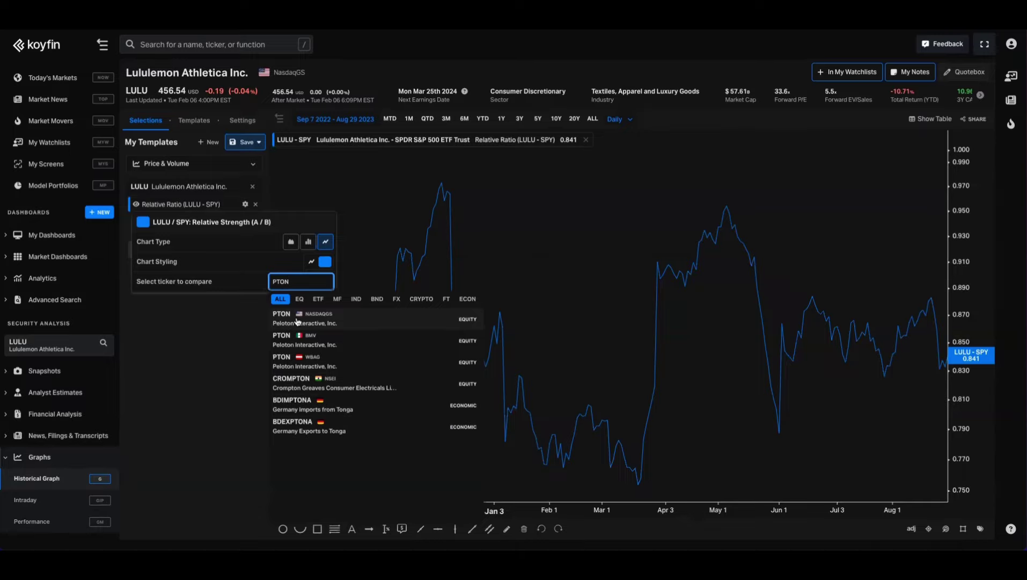
left_click(298, 321)
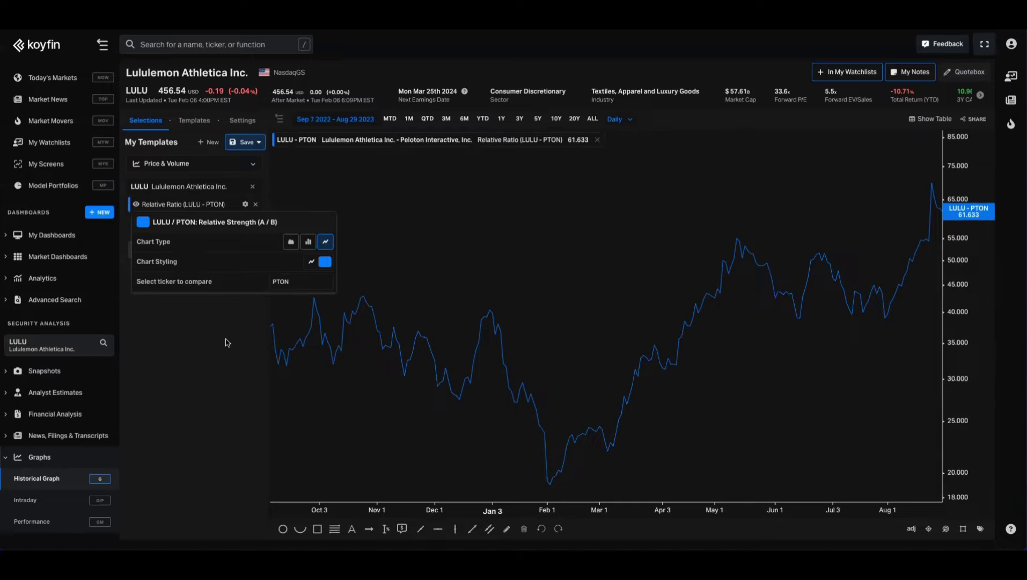
left_click(225, 342)
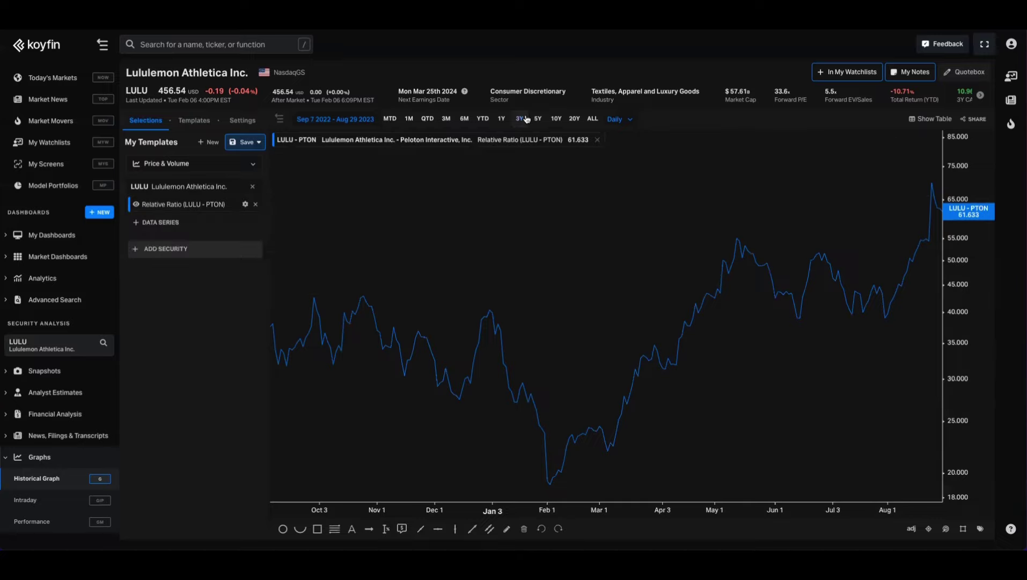
Show three years of the LULU - PTON ratio on a linear scale, then search 'meta'
left_click(527, 119)
mouse_move(947, 237)
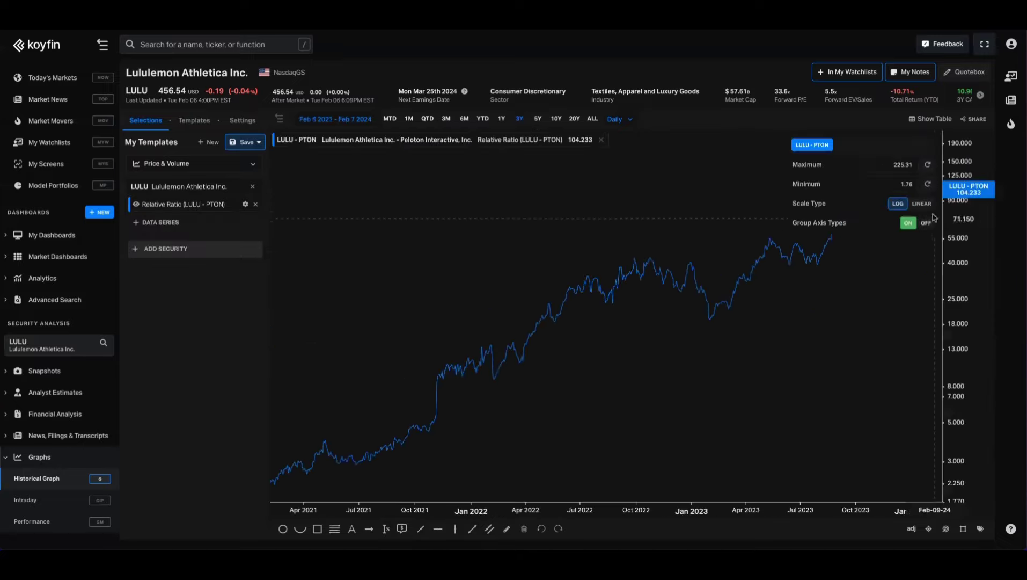
left_click(920, 207)
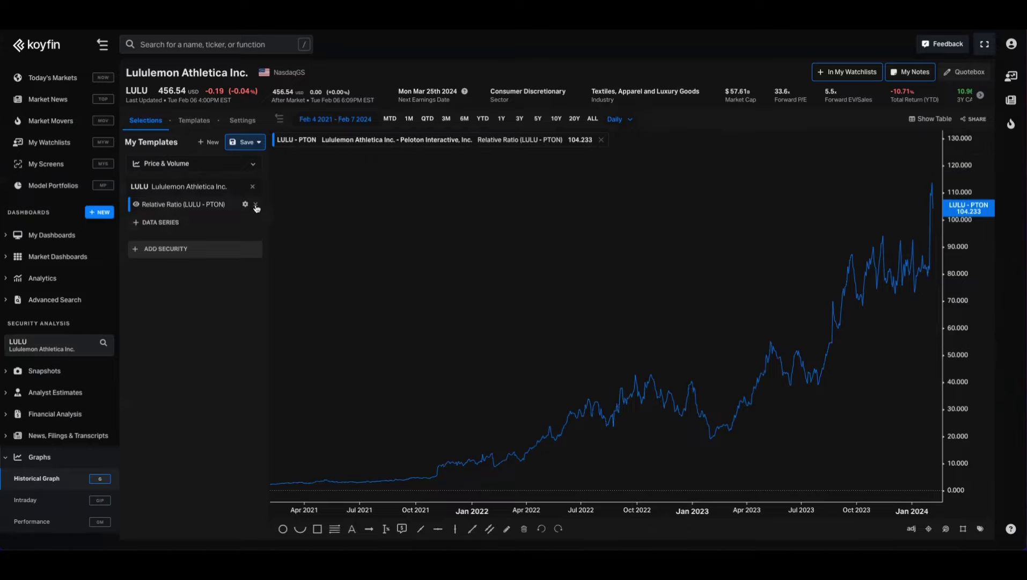
left_click(232, 188)
type("meta")
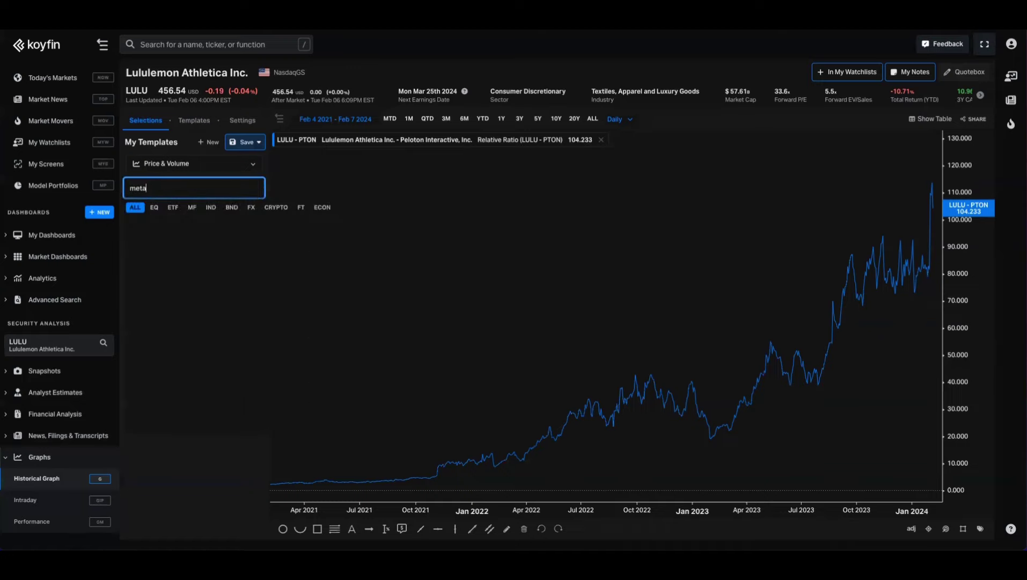
Open META, add the Relative Strength (A / B) series against SPY, and show five years
key("BackSpace")
key("BackSpace")
key("BackSpace")
key("BackSpace")
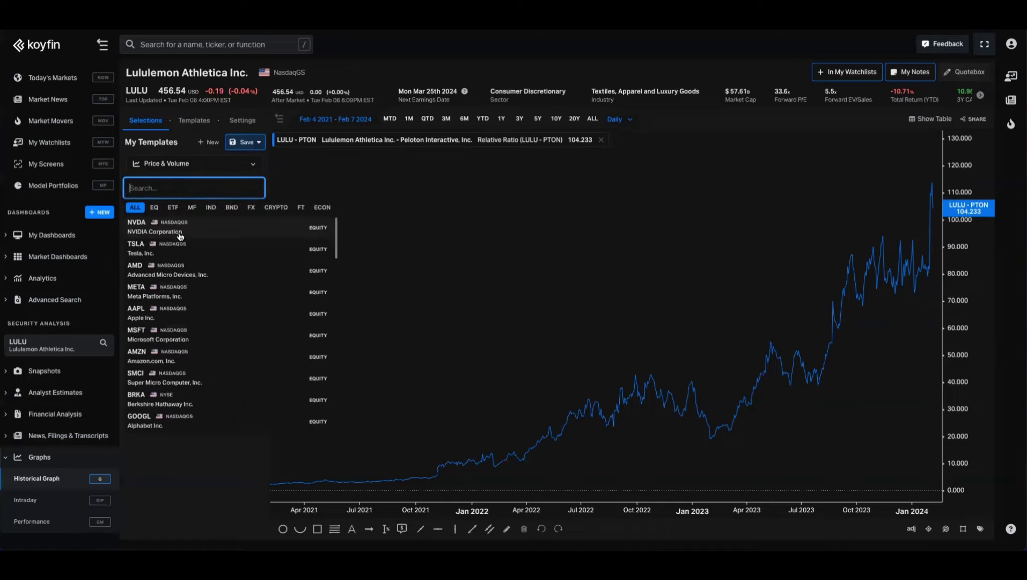
left_click(161, 291)
left_click(217, 209)
type("relative")
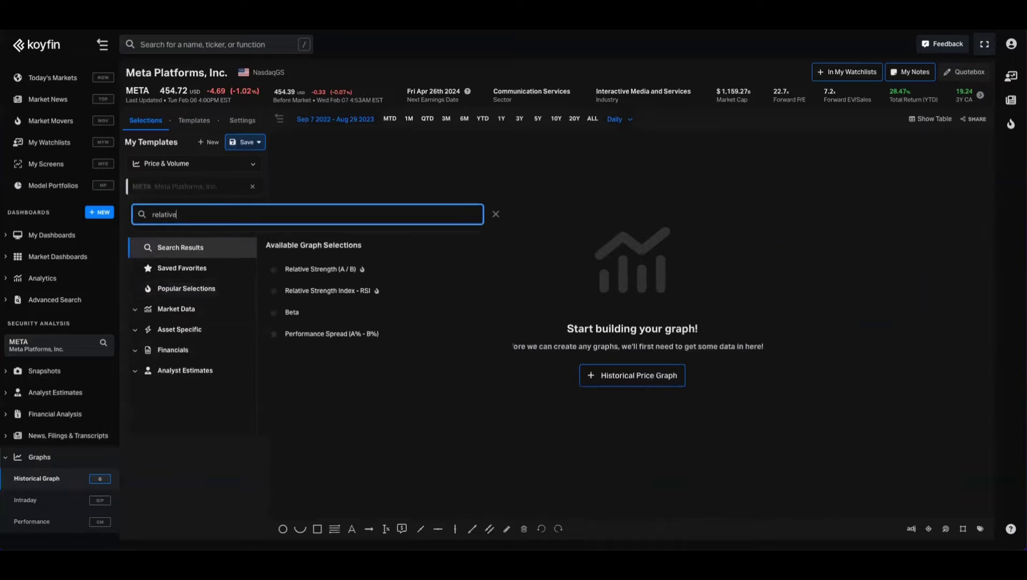
left_click(333, 334)
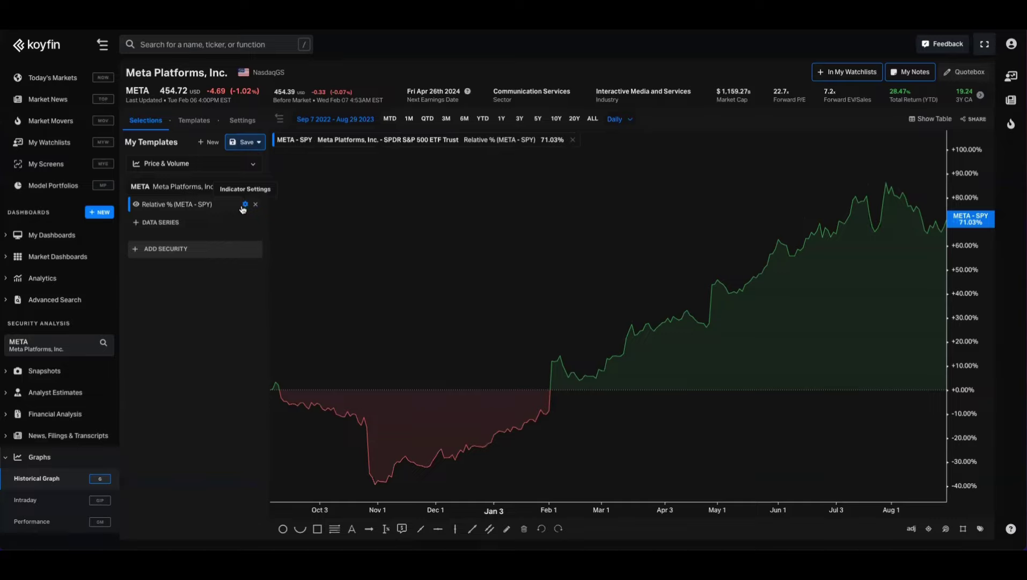
left_click(540, 120)
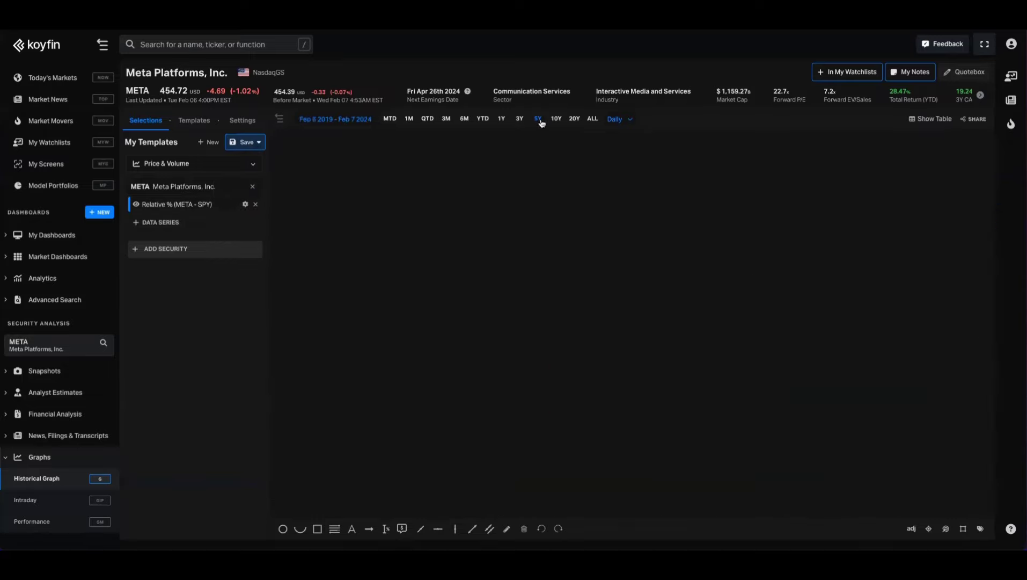